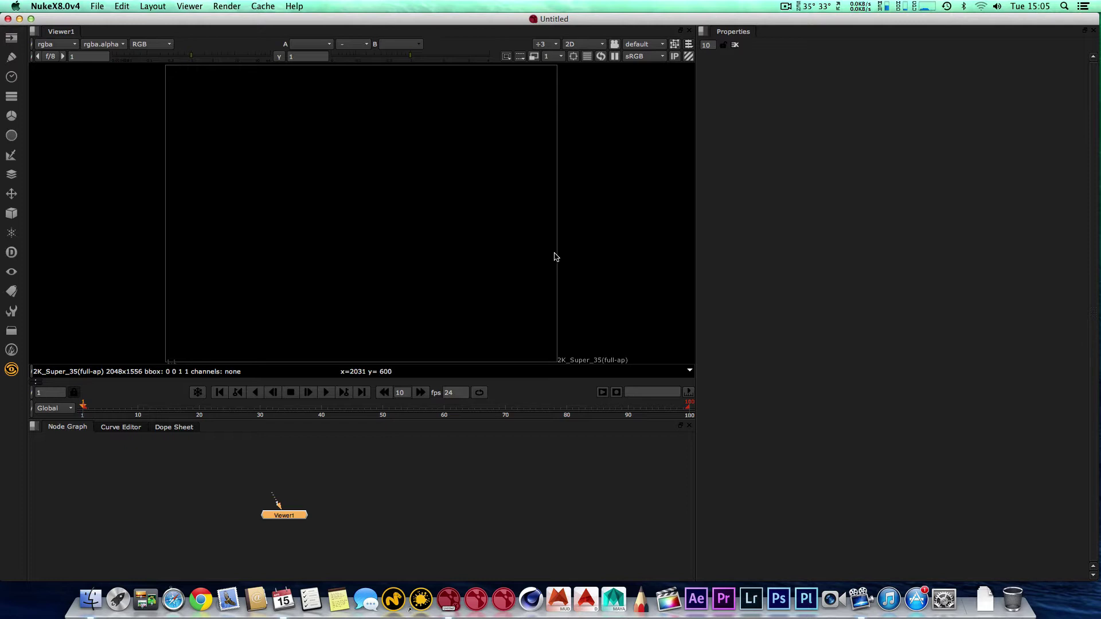
Nudge the Viewer1 node into place in the node graph.
{"action": "left_click_drag", "start_coordinate": [289, 520], "coordinate": [304, 525]}
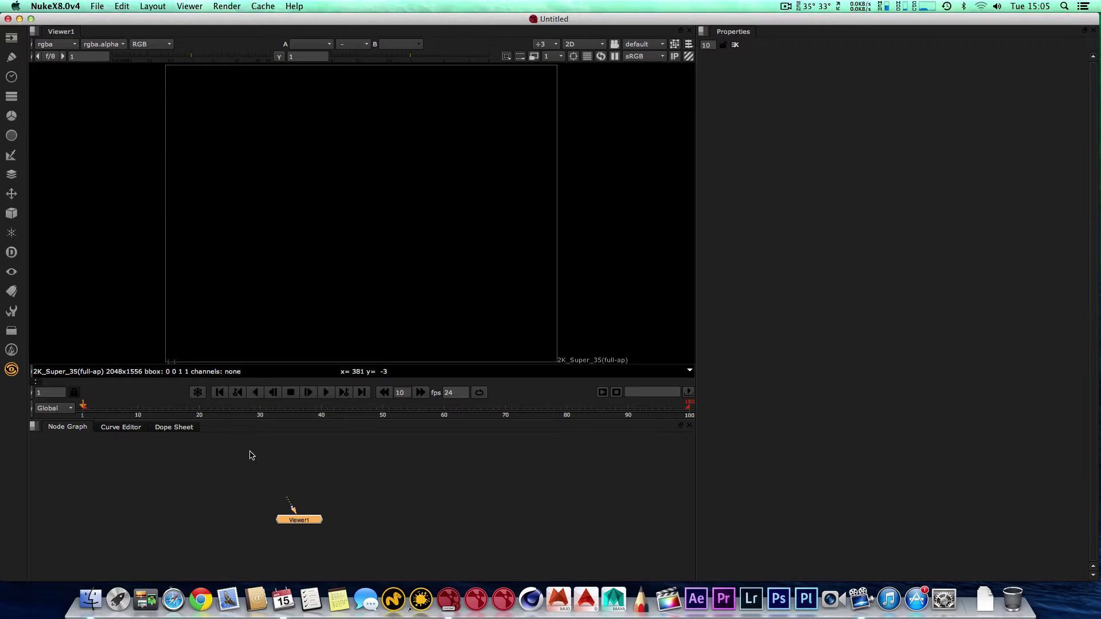
{"action": "left_click_drag", "start_coordinate": [293, 524], "coordinate": [292, 521]}
{"action": "left_click_drag", "start_coordinate": [303, 522], "coordinate": [302, 526]}
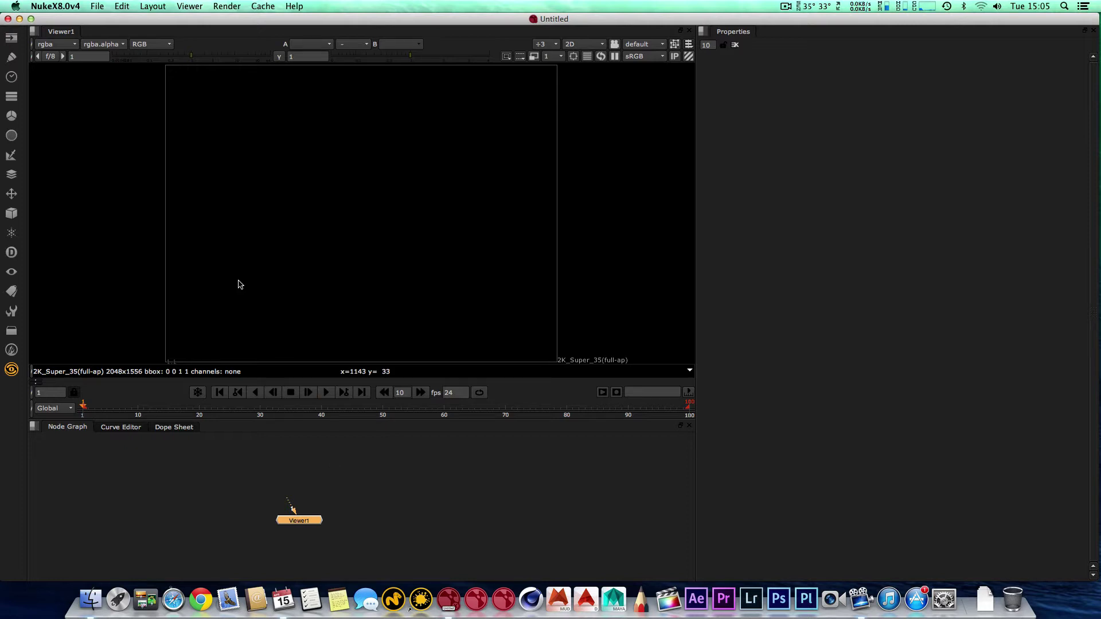
{"action": "left_click", "coordinate": [99, 6]}
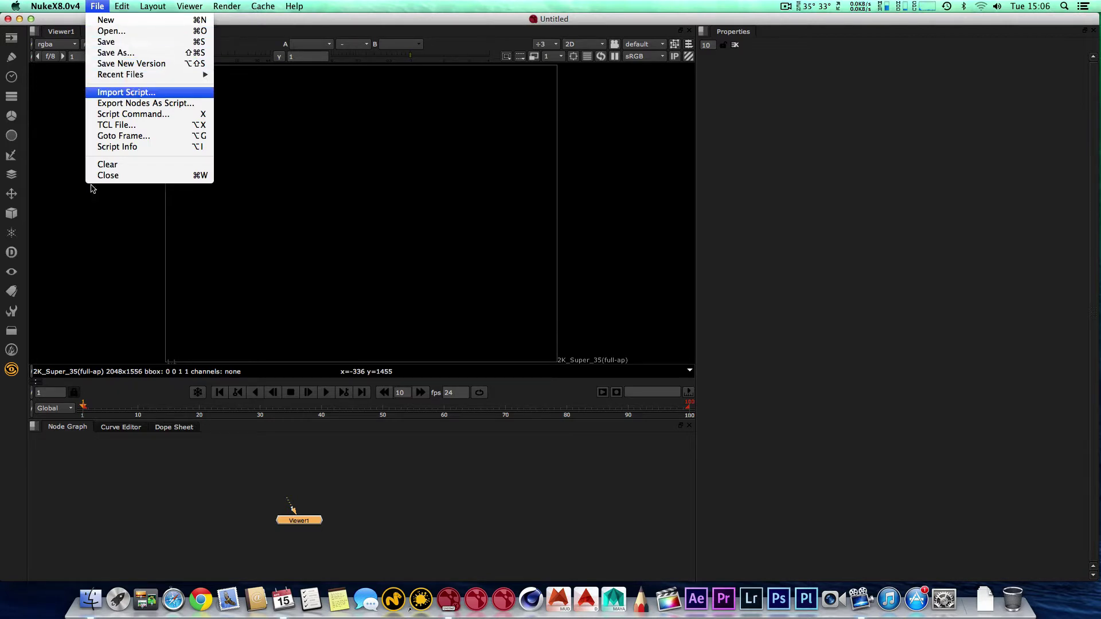
{"action": "left_click", "coordinate": [228, 453]}
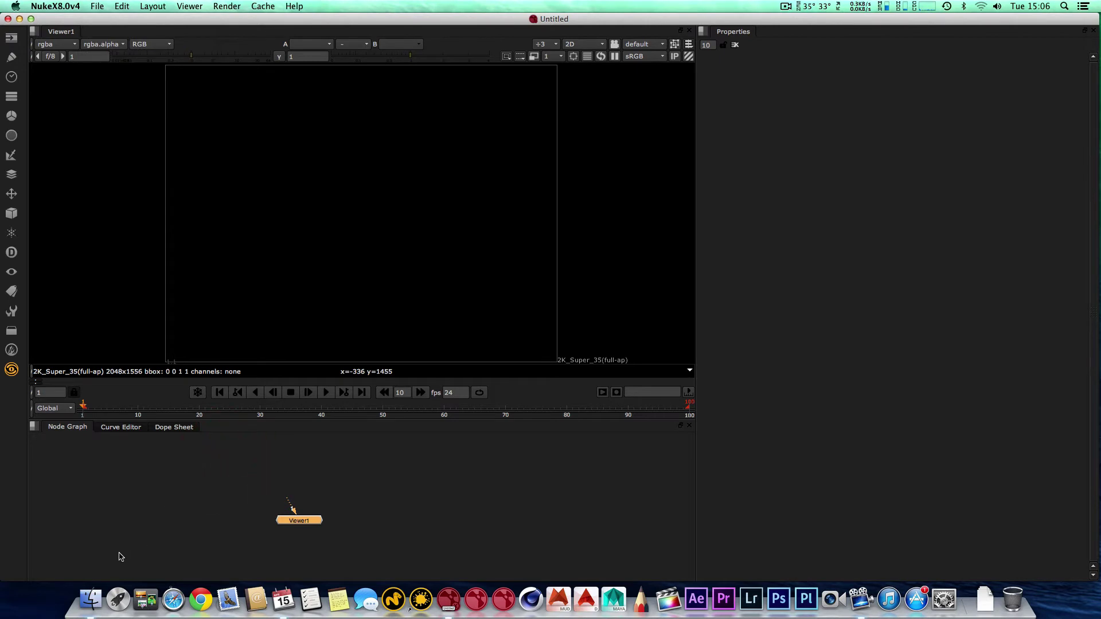
Drag the band .mp4 from the Finder Desktop into the node graph, then close Finder.
{"action": "left_click", "coordinate": [96, 594]}
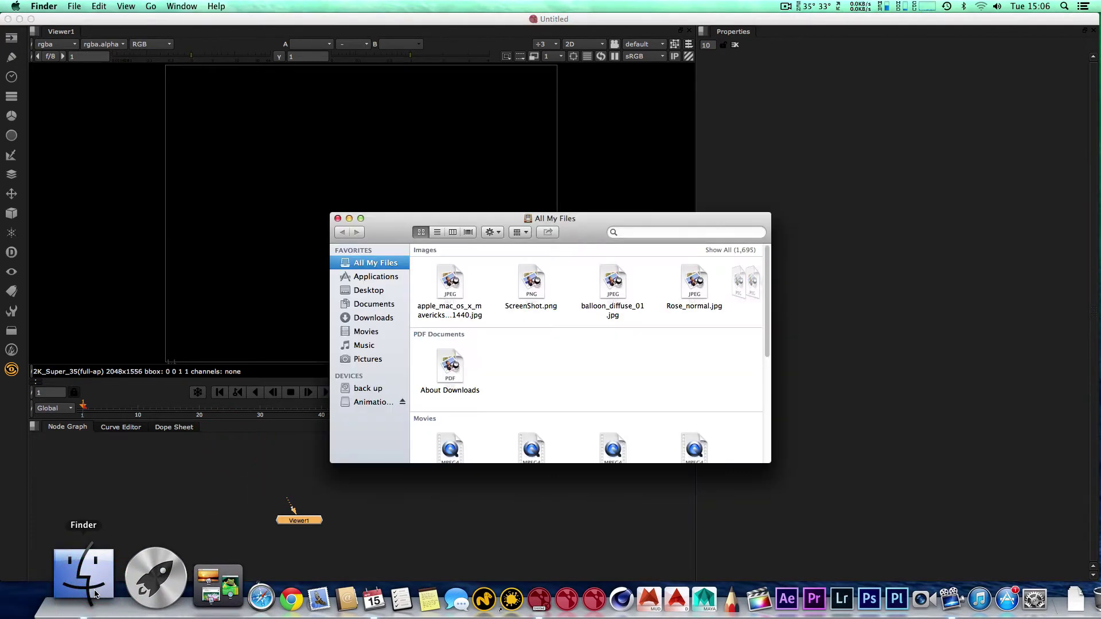
{"action": "left_click", "coordinate": [378, 292]}
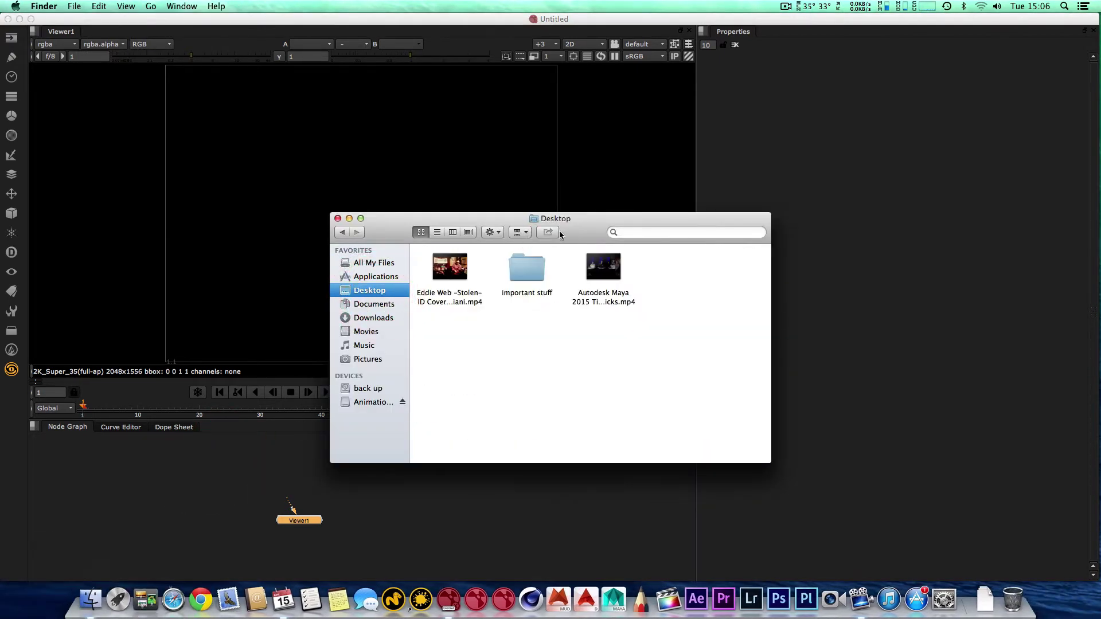
{"action": "left_click_drag", "start_coordinate": [567, 228], "coordinate": [931, 287]}
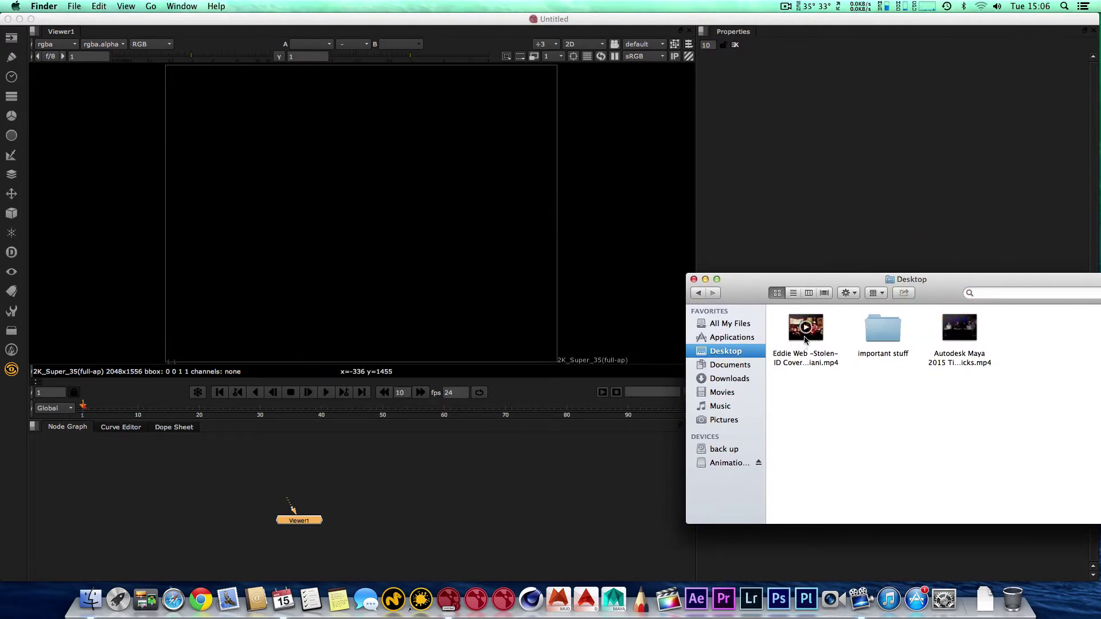
{"action": "left_click_drag", "start_coordinate": [807, 339], "coordinate": [229, 466]}
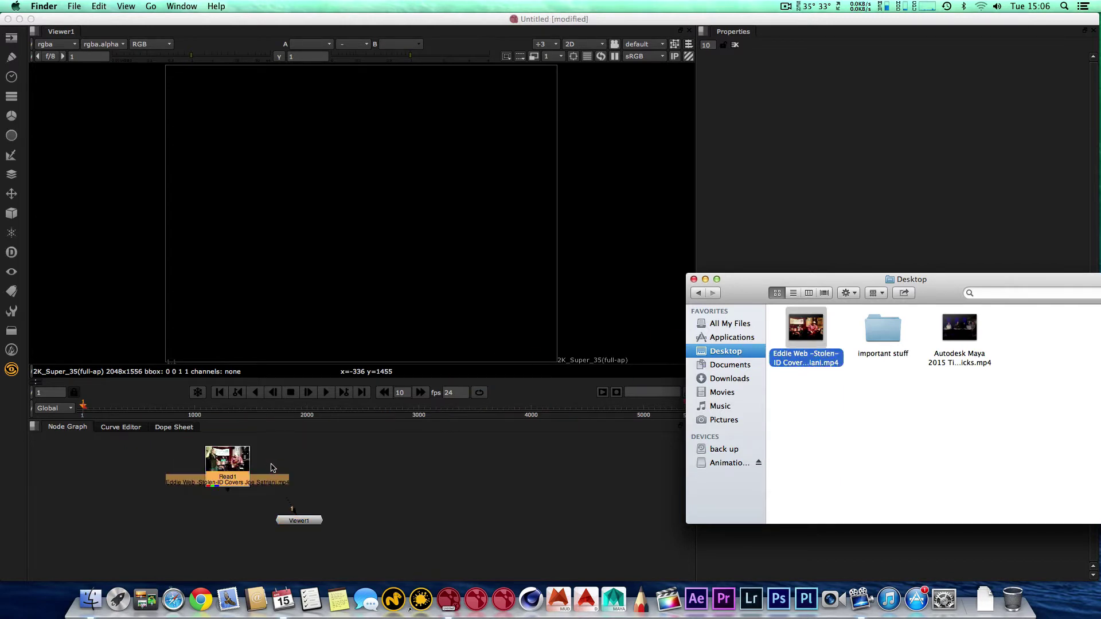
{"action": "left_click", "coordinate": [693, 280]}
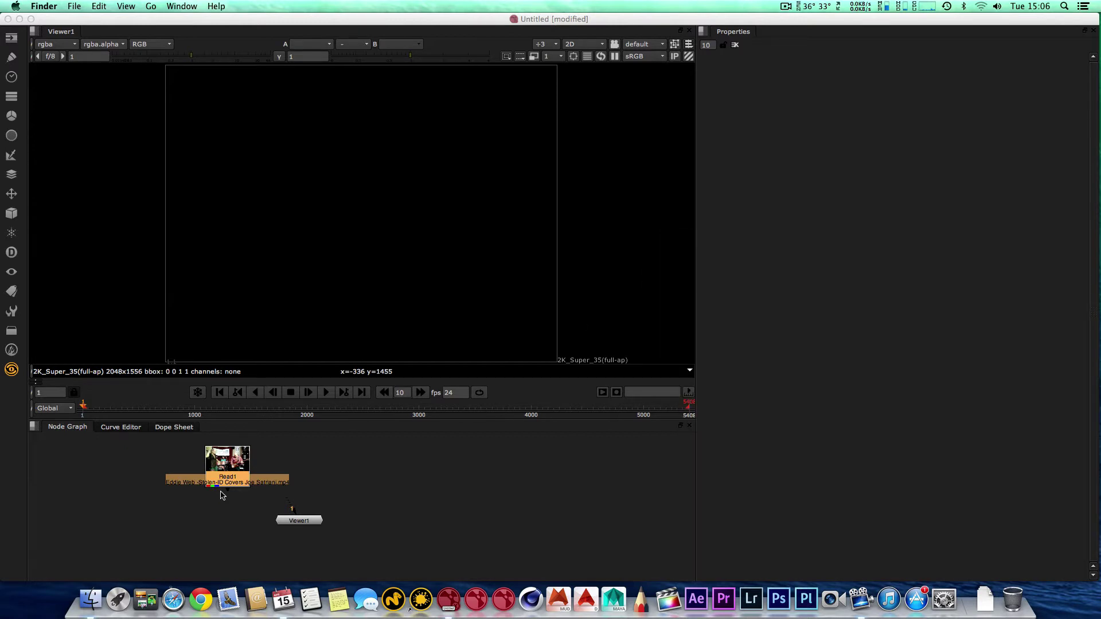
Place Read1 above Viewer1 and wire Read1 into Viewer1 to show the 1280x720 footage.
{"action": "left_click_drag", "start_coordinate": [238, 468], "coordinate": [229, 475]}
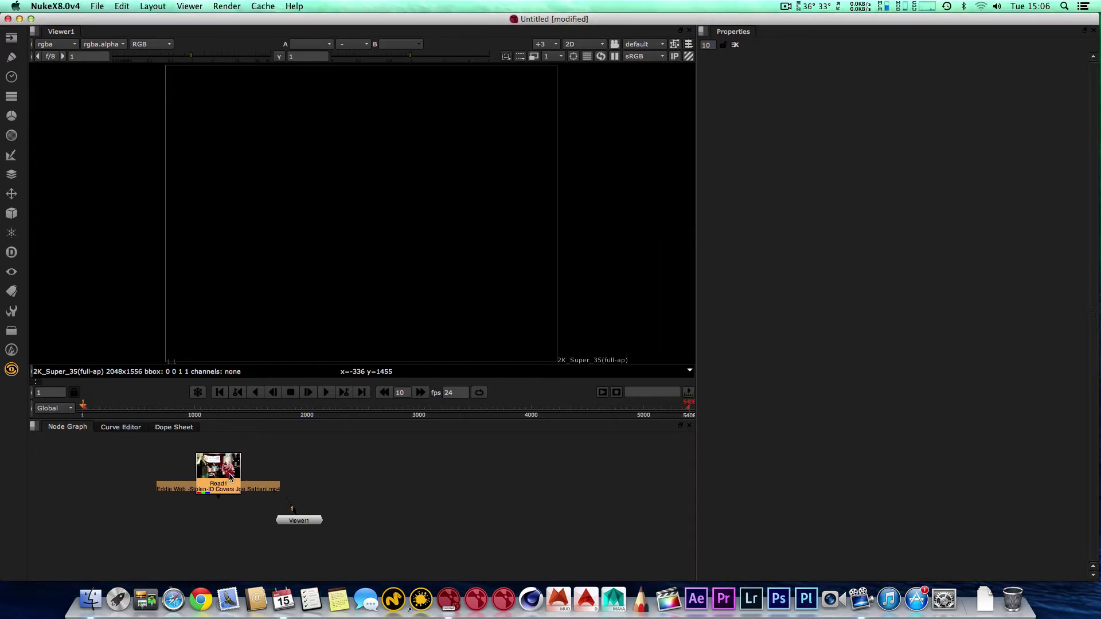
{"action": "left_click_drag", "start_coordinate": [311, 523], "coordinate": [312, 535]}
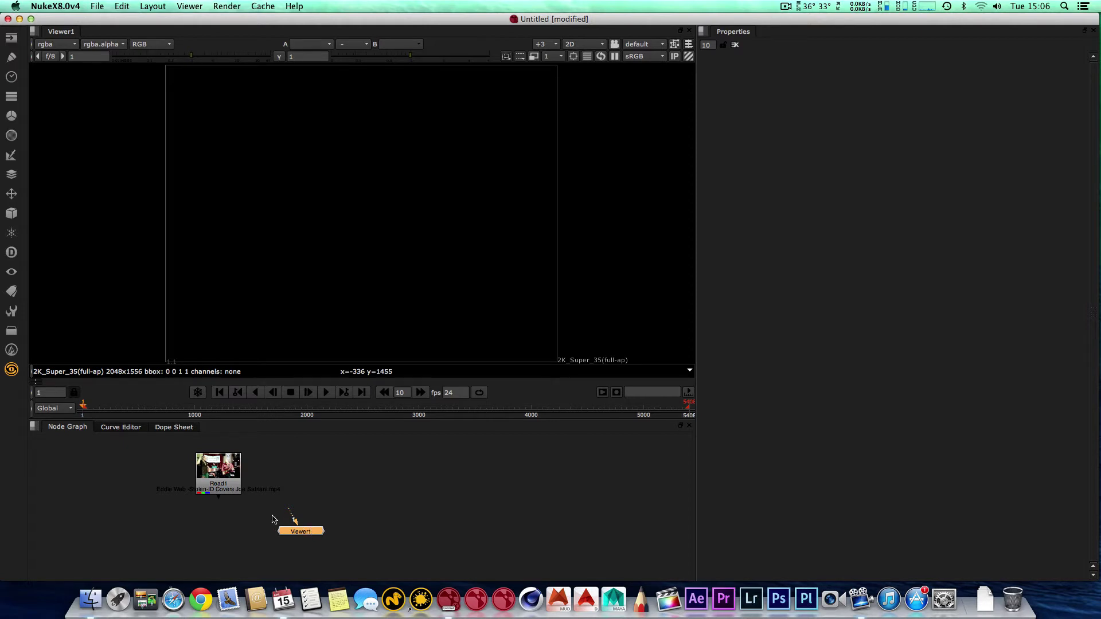
{"action": "left_click_drag", "start_coordinate": [224, 473], "coordinate": [221, 474]}
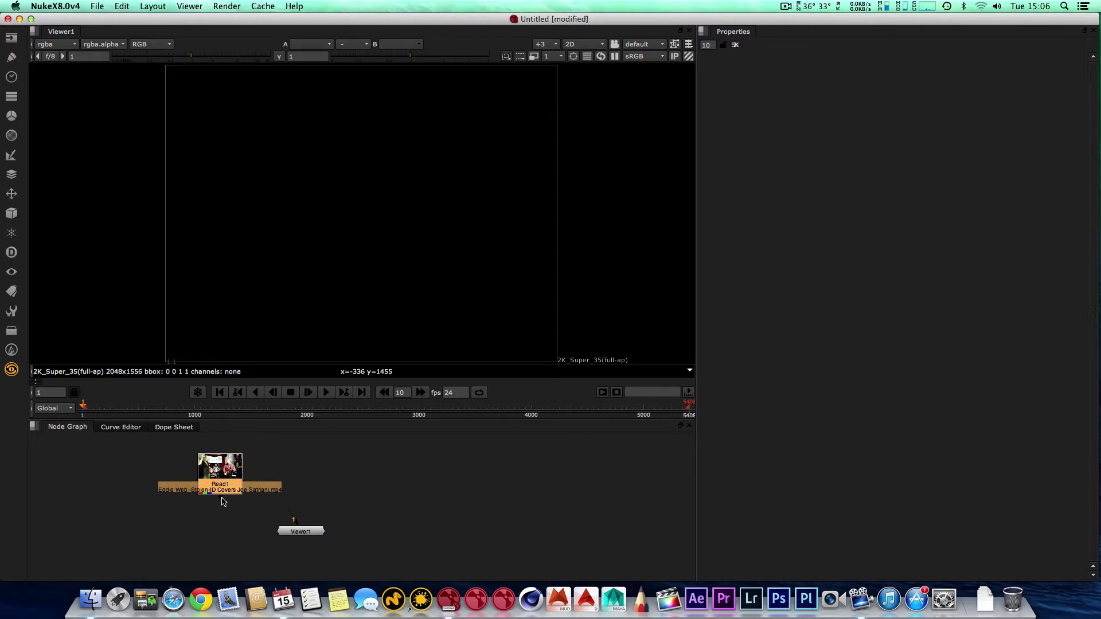
{"action": "left_click_drag", "start_coordinate": [223, 499], "coordinate": [294, 522]}
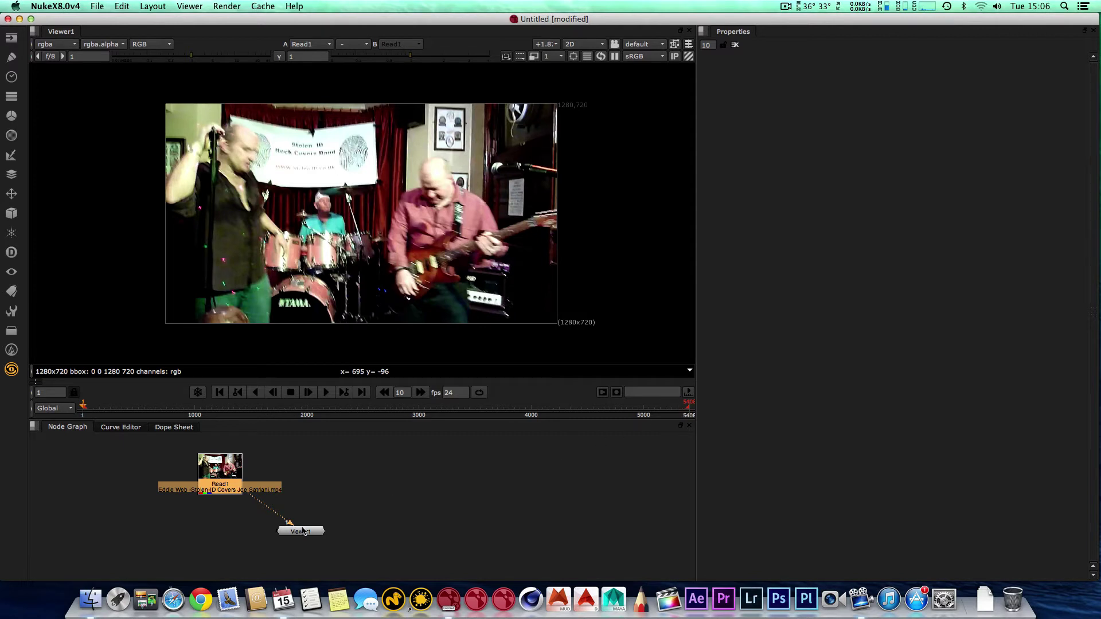
Shift Viewer1 left and set Read1 just above it in the node graph.
{"action": "left_click_drag", "start_coordinate": [304, 532], "coordinate": [290, 539]}
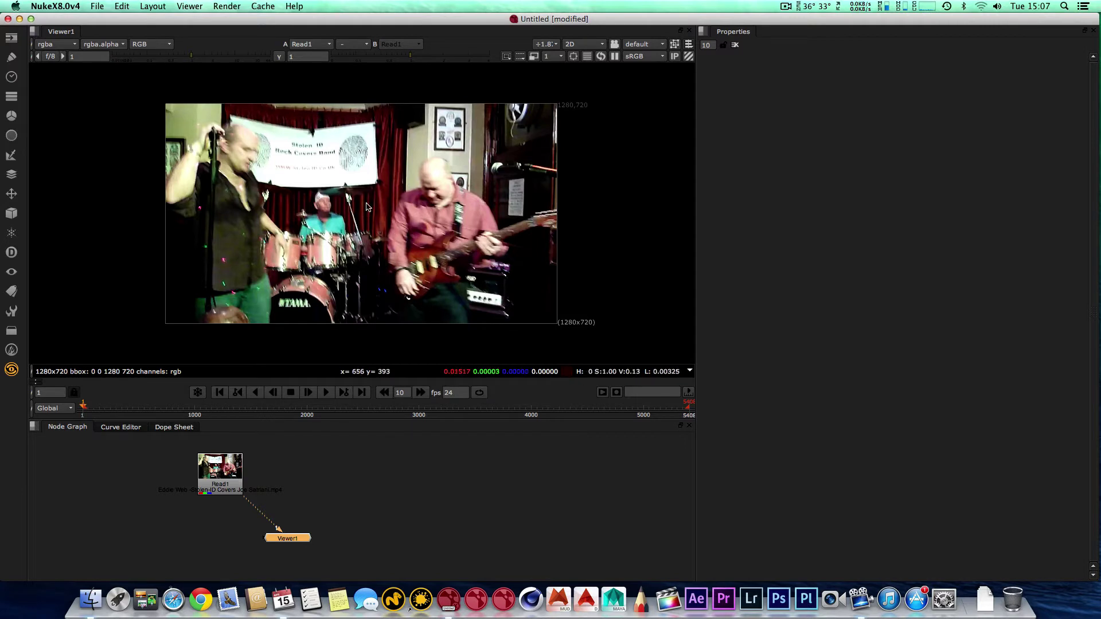
{"action": "left_click_drag", "start_coordinate": [231, 478], "coordinate": [230, 485]}
{"action": "left_click", "coordinate": [226, 472]}
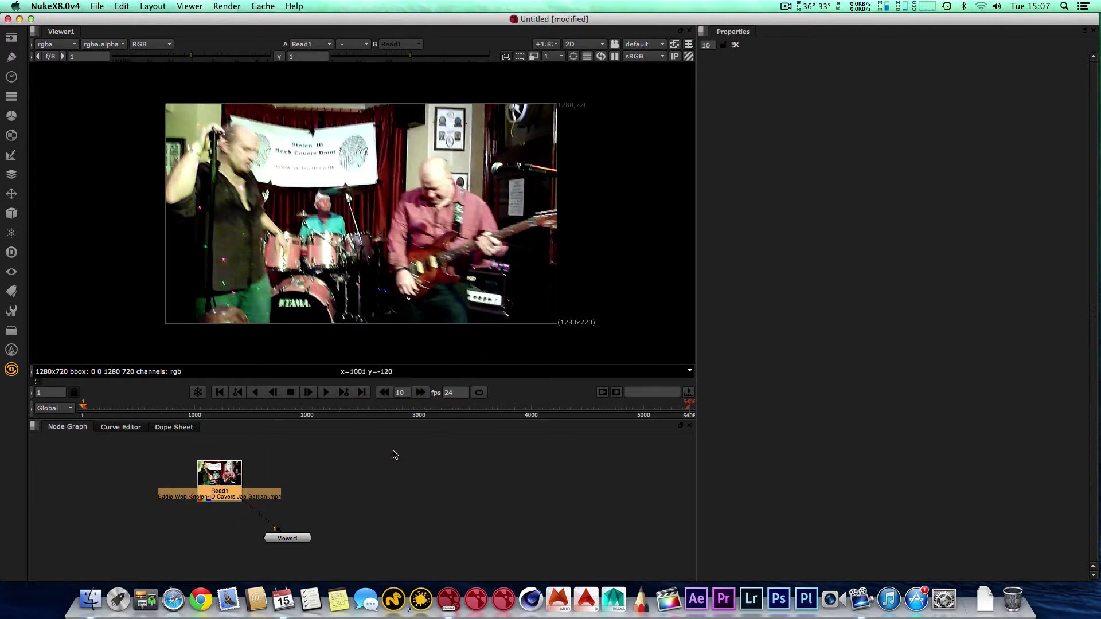
{"action": "left_click_drag", "start_coordinate": [215, 483], "coordinate": [243, 477]}
Add a CameraTracker node after Read1 from its right-click 3D menu.
{"action": "right_click", "coordinate": [245, 482]}
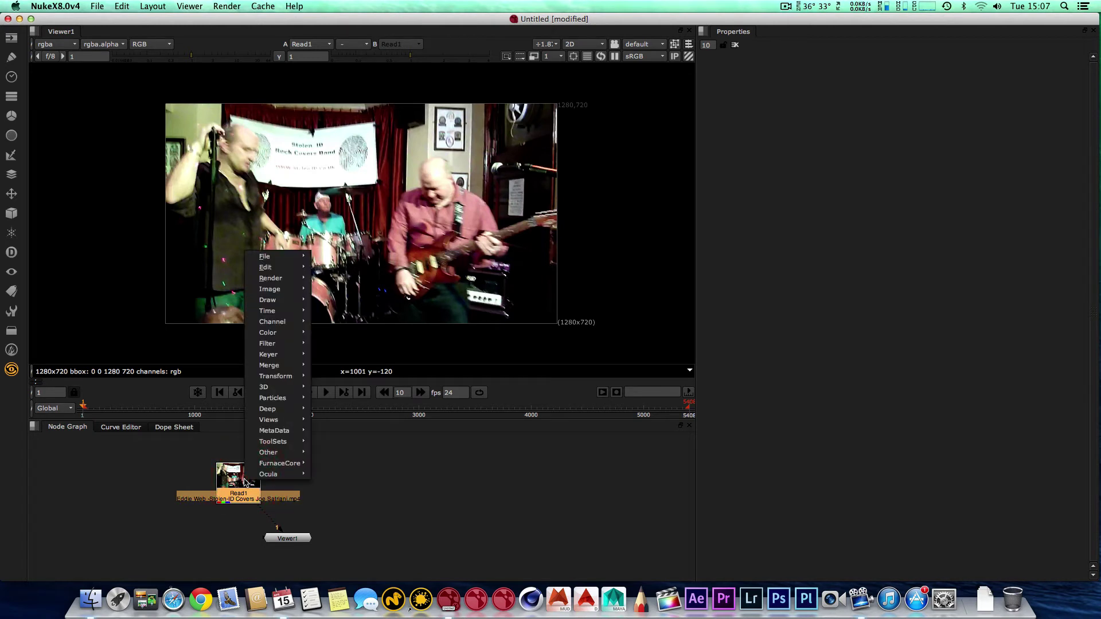
{"action": "mouse_move", "coordinate": [287, 394]}
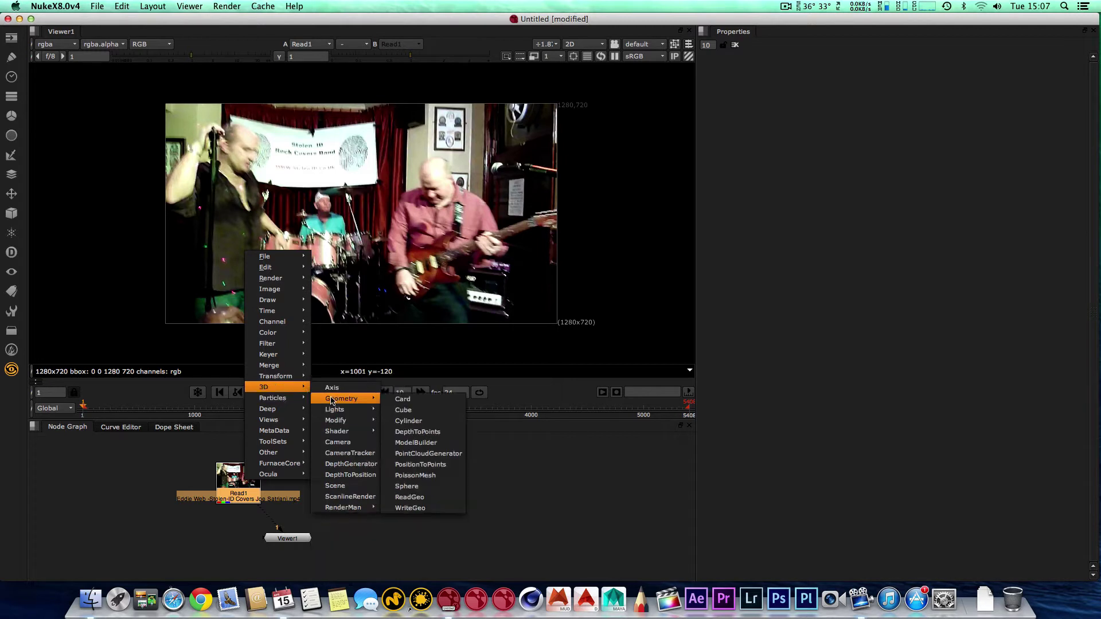
{"action": "left_click", "coordinate": [346, 455]}
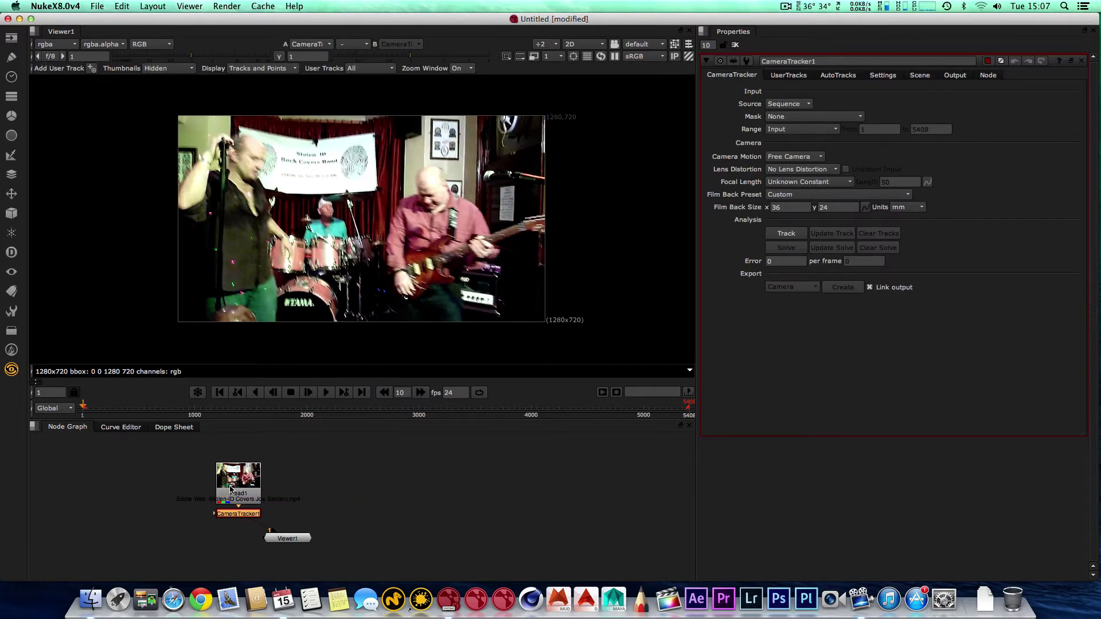
Move Read1 up and stack CameraTracker1 directly beneath it.
{"action": "left_click_drag", "start_coordinate": [236, 485], "coordinate": [238, 461]}
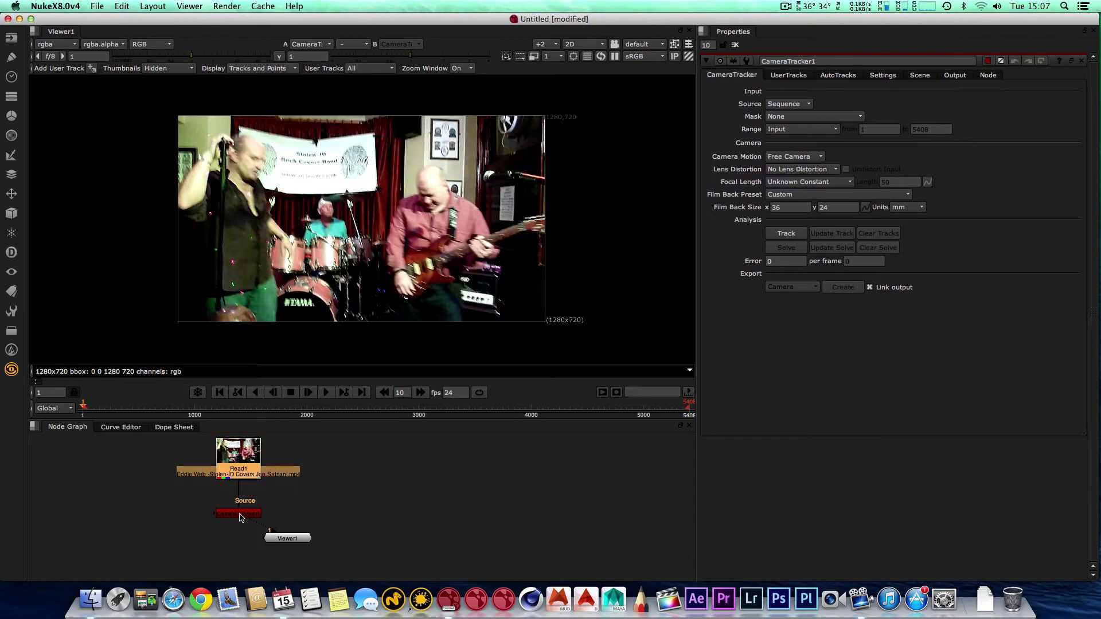
{"action": "left_click_drag", "start_coordinate": [240, 516], "coordinate": [225, 513]}
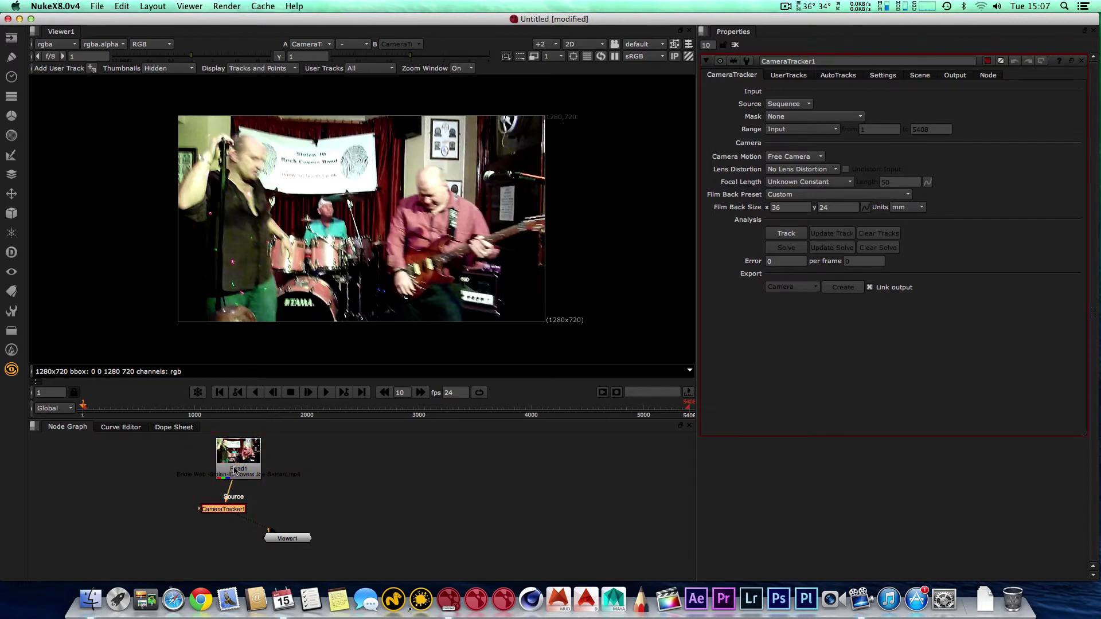
{"action": "right_click", "coordinate": [208, 515]}
{"action": "left_click", "coordinate": [320, 485]}
Review the Source and Mask choices, keeping Sequence and None, then view film back presets.
{"action": "mouse_move", "coordinate": [829, 136]}
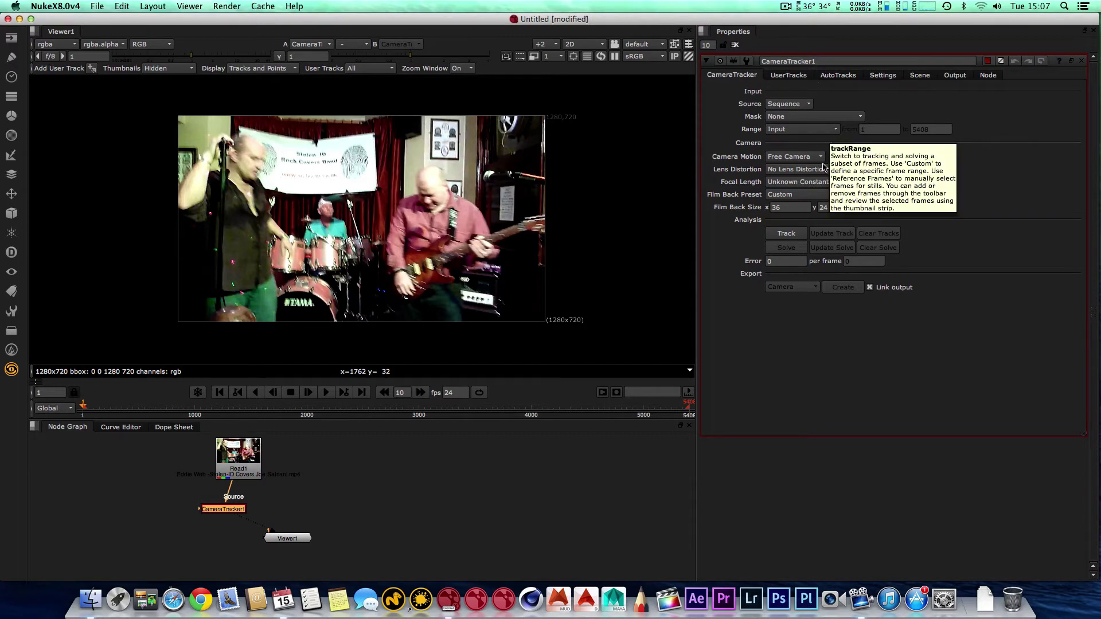
{"action": "left_click", "coordinate": [804, 107]}
{"action": "left_click", "coordinate": [806, 109]}
{"action": "left_click", "coordinate": [805, 109]}
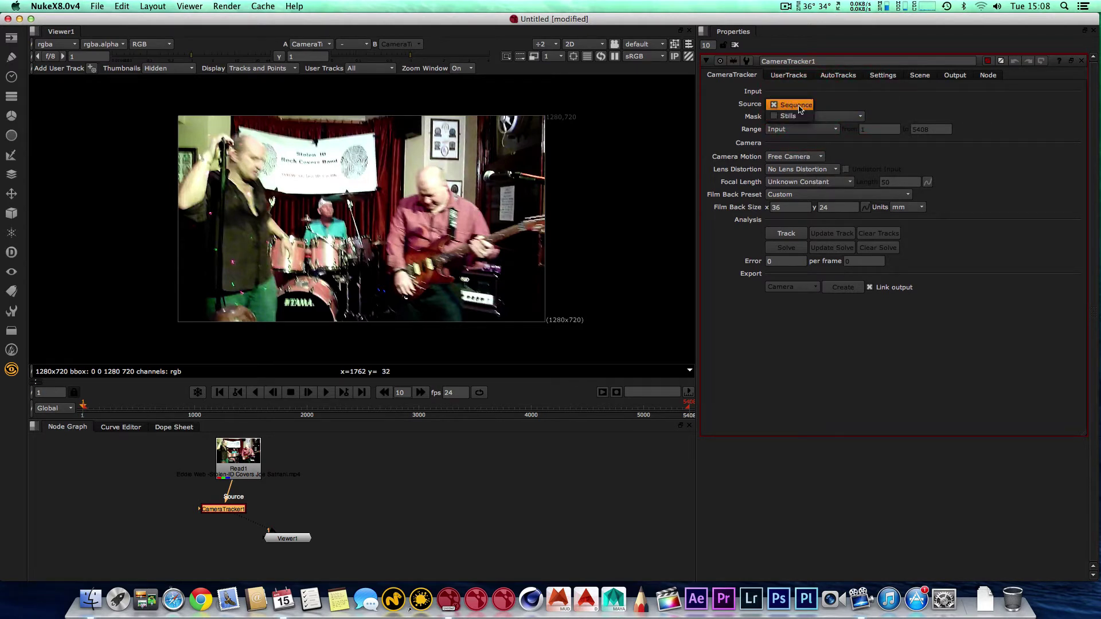
{"action": "left_click", "coordinate": [858, 101]}
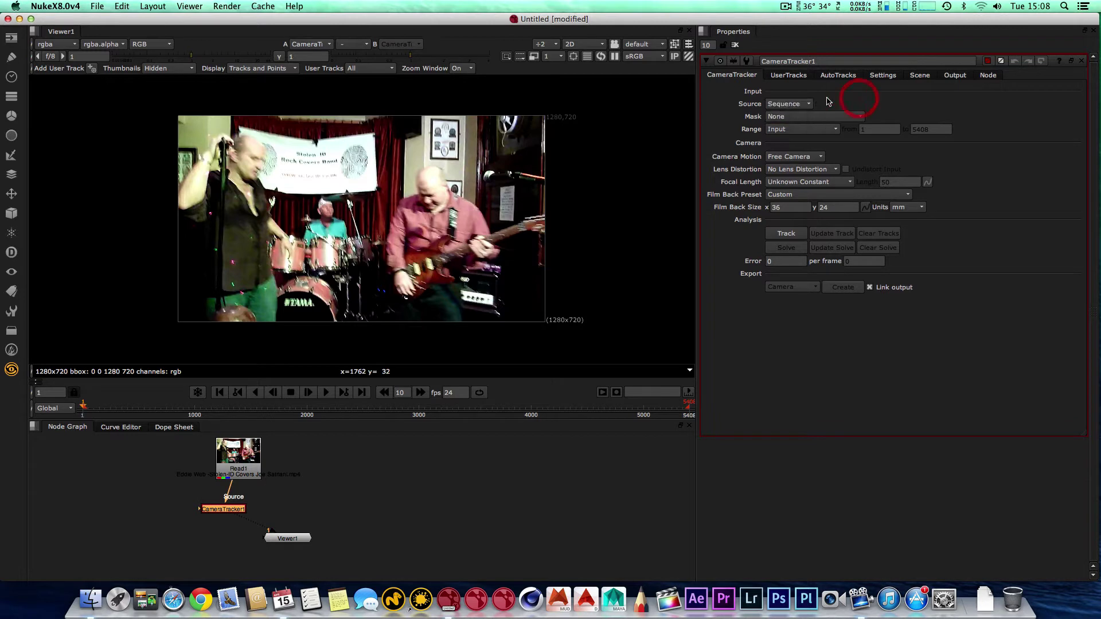
{"action": "left_click", "coordinate": [791, 117]}
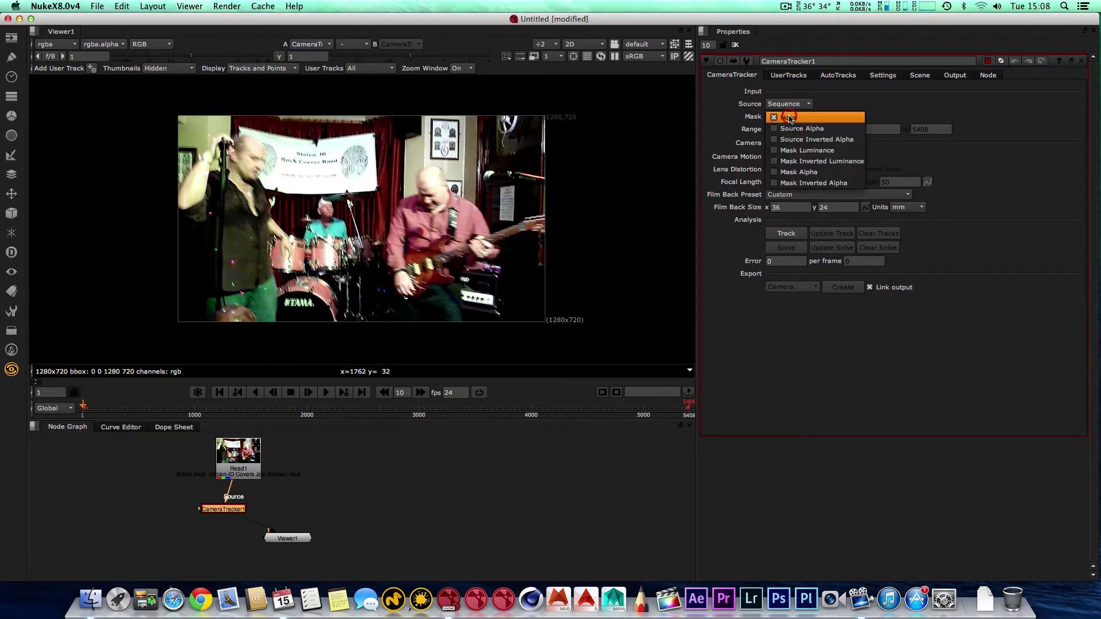
{"action": "left_click", "coordinate": [831, 103]}
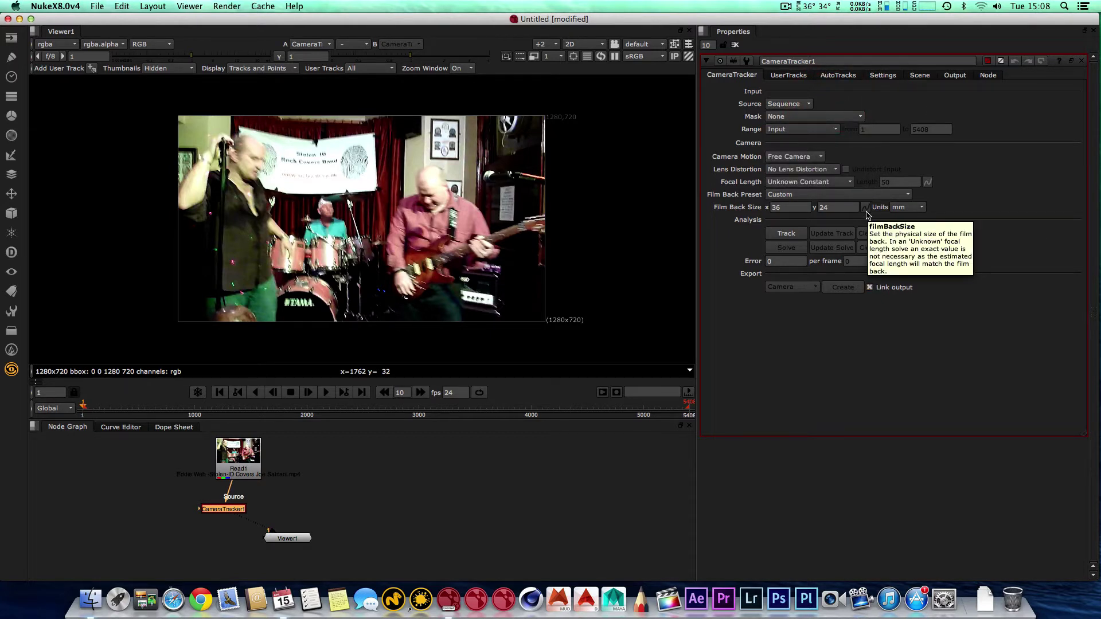
{"action": "left_click", "coordinate": [891, 195]}
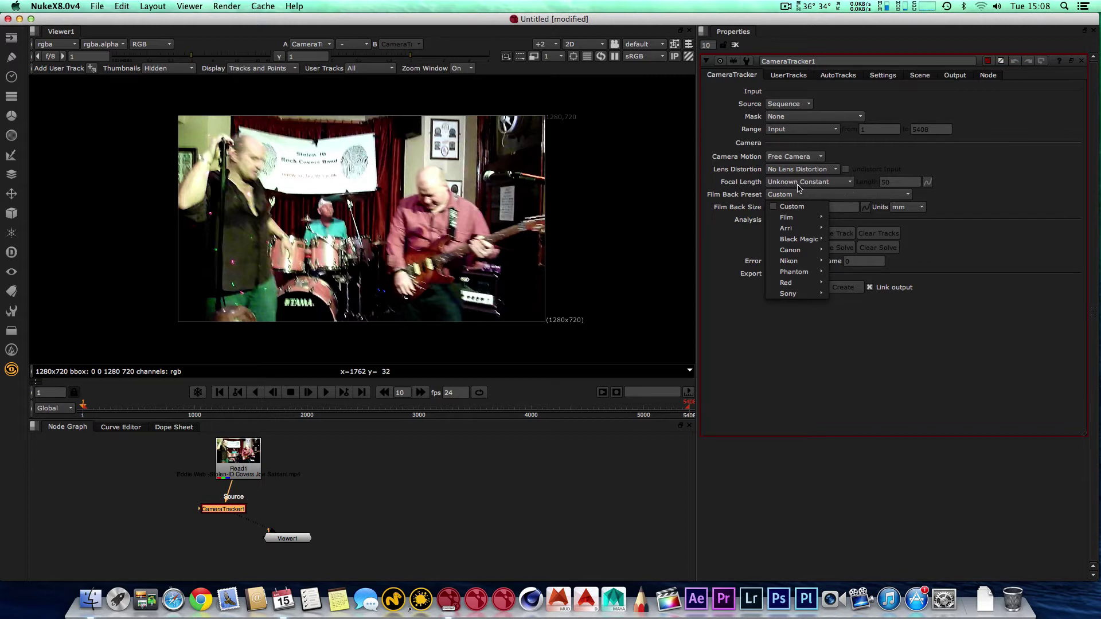
Browse the Film, Canon and Sony film back presets and keep Custom at 36 x 24 mm.
{"action": "mouse_move", "coordinate": [796, 217]}
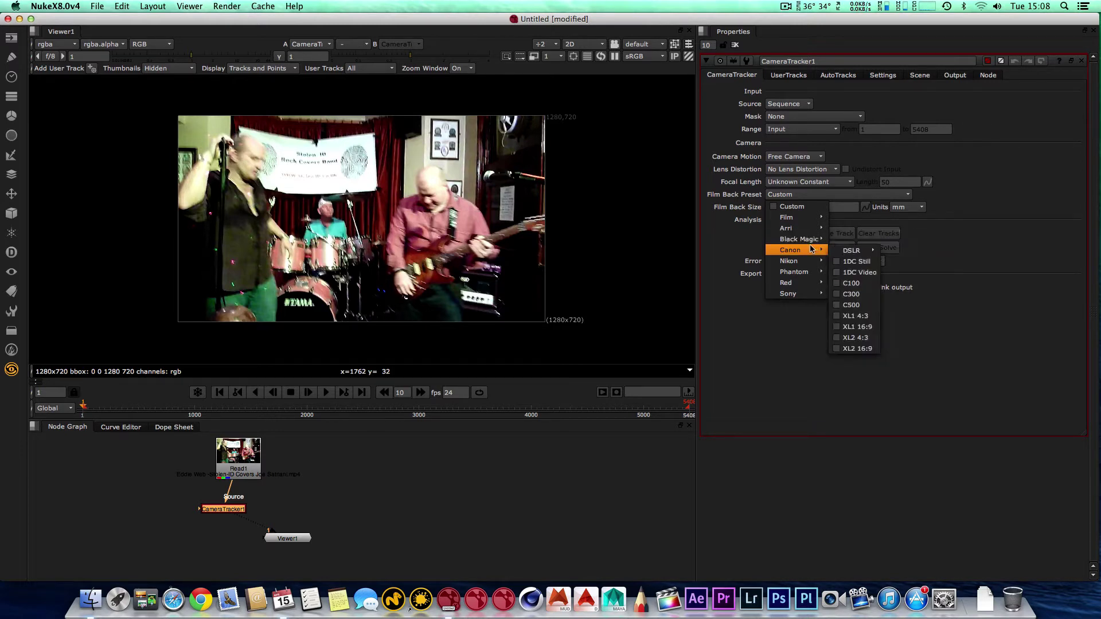
{"action": "mouse_move", "coordinate": [801, 292]}
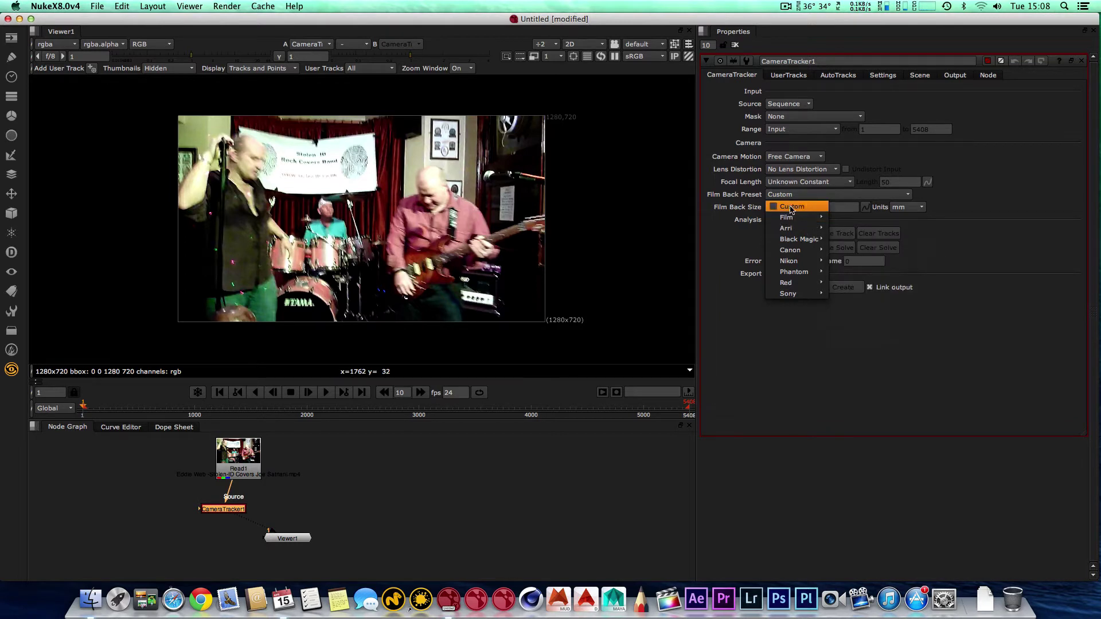
{"action": "left_click", "coordinate": [790, 207]}
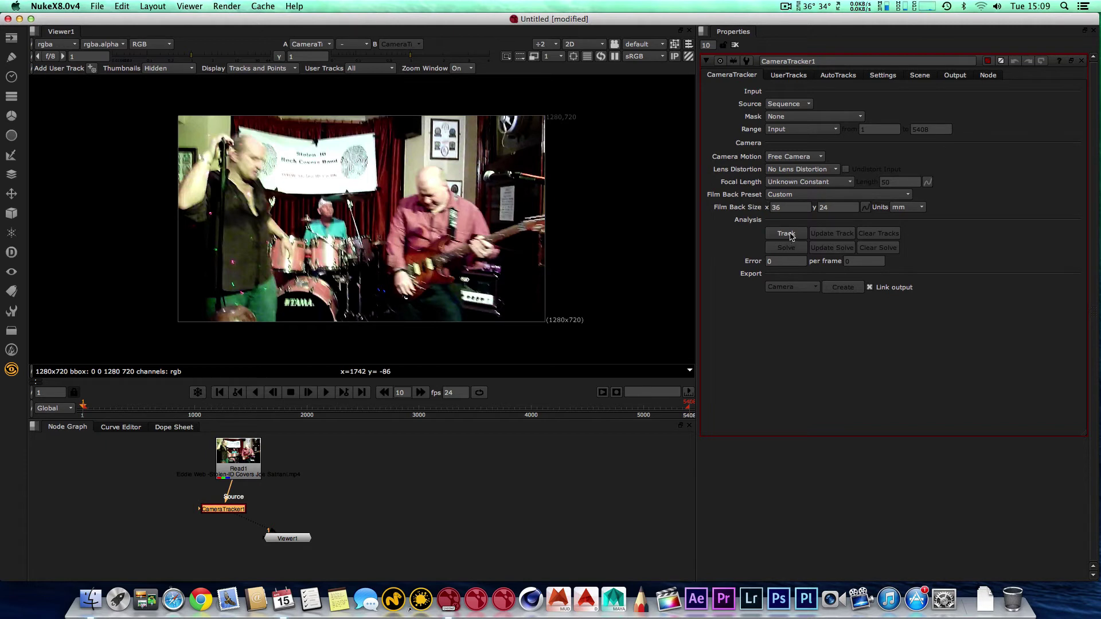
Launch a CameraTracker1 track, move its progress window aside, and cancel near 1%.
{"action": "left_click", "coordinate": [791, 235]}
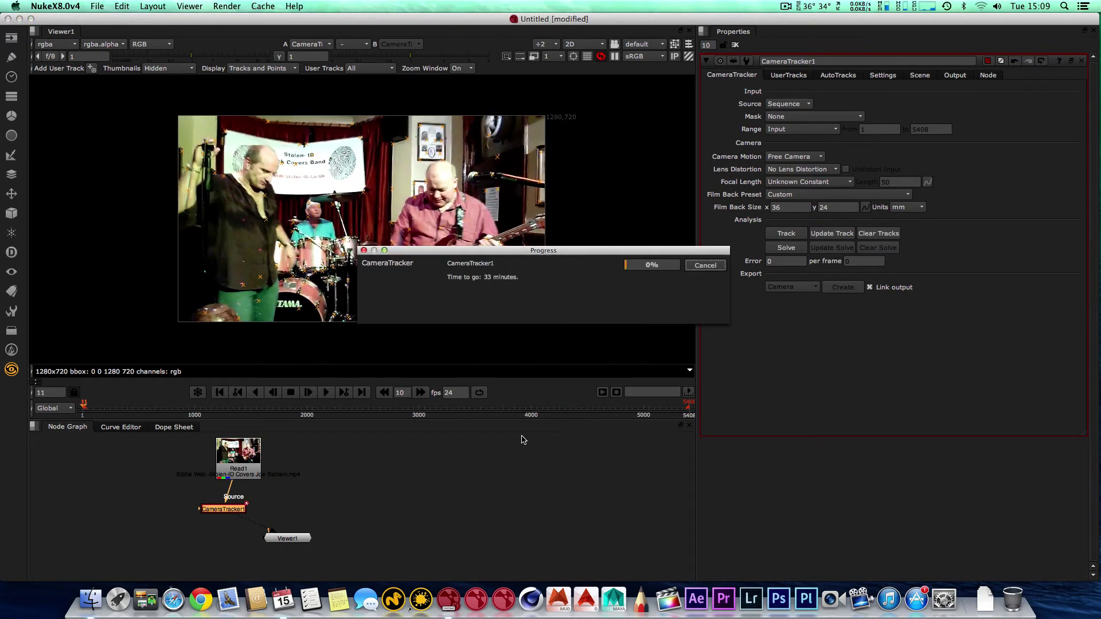
{"action": "left_click_drag", "start_coordinate": [545, 253], "coordinate": [726, 479]}
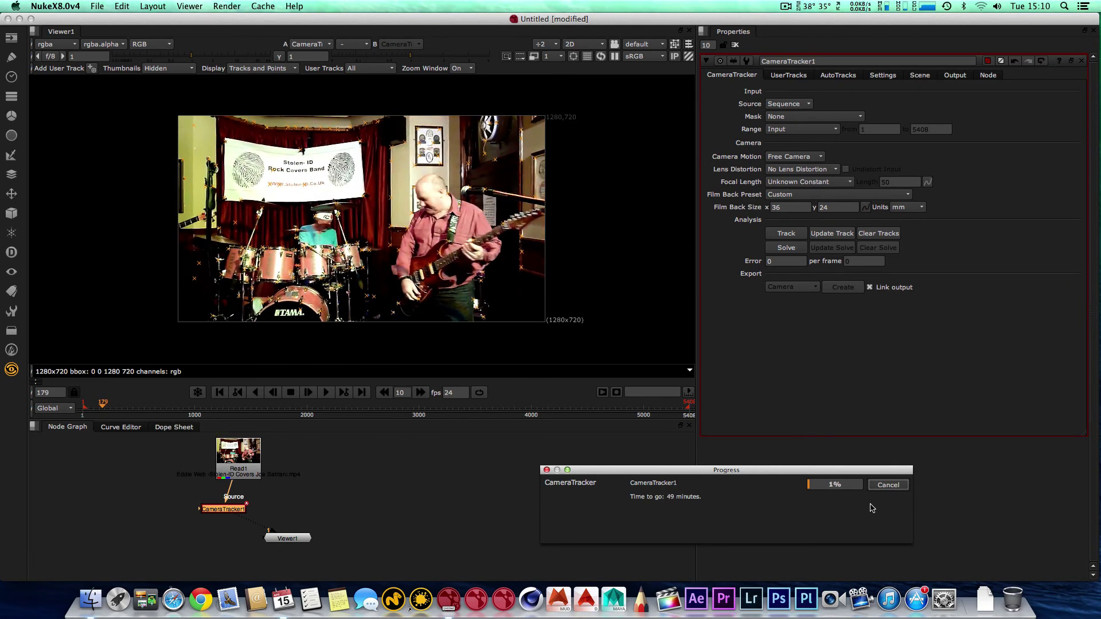
{"action": "left_click", "coordinate": [885, 488]}
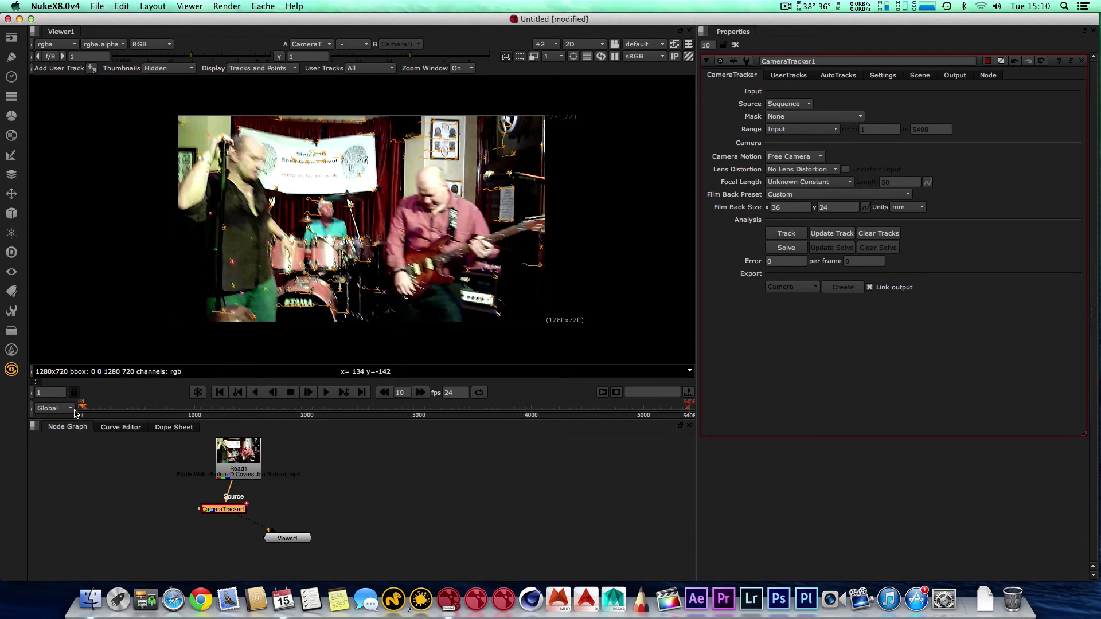
Return to the first frame and solve the camera, reaching an error of 1.11.
{"action": "left_click_drag", "start_coordinate": [85, 411], "coordinate": [85, 408]}
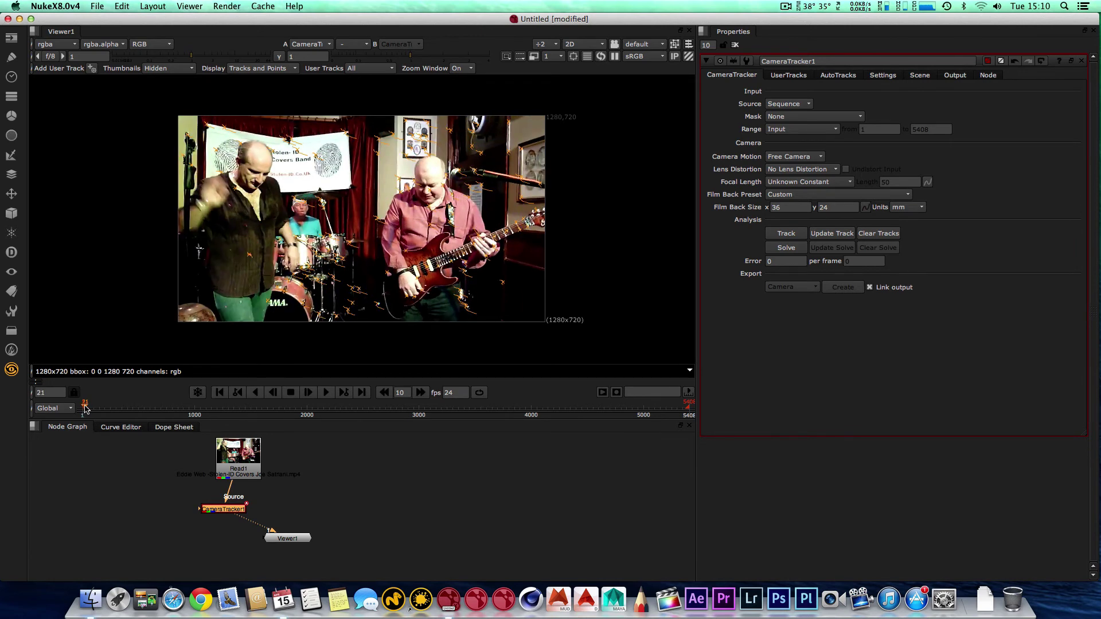
{"action": "left_click", "coordinate": [795, 251]}
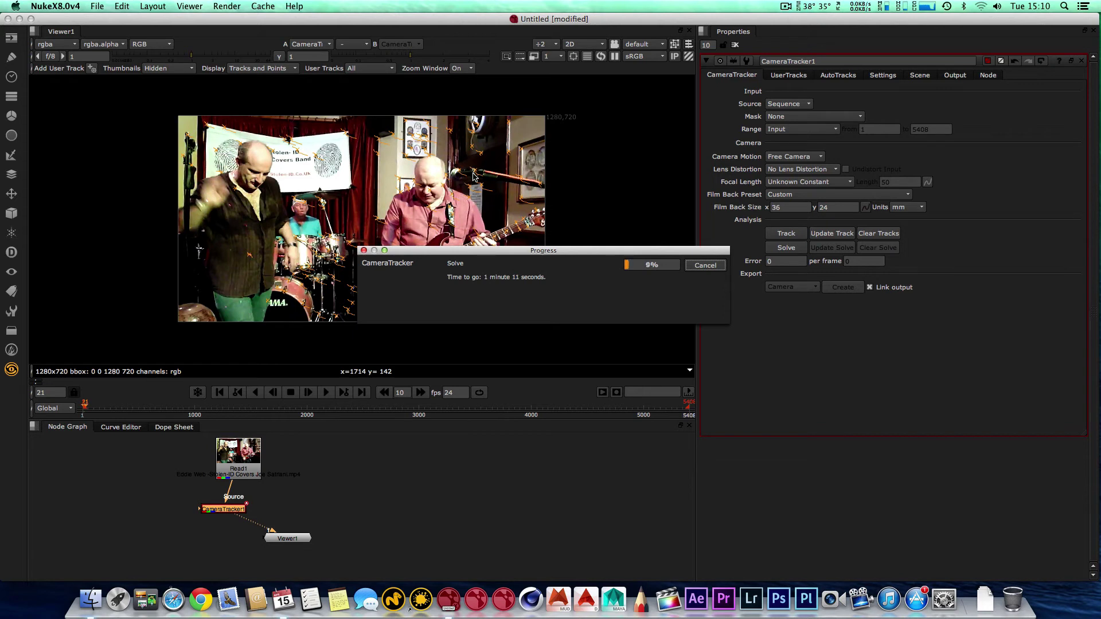
{"action": "left_click", "coordinate": [539, 397]}
{"action": "left_click_drag", "start_coordinate": [554, 251], "coordinate": [584, 446]}
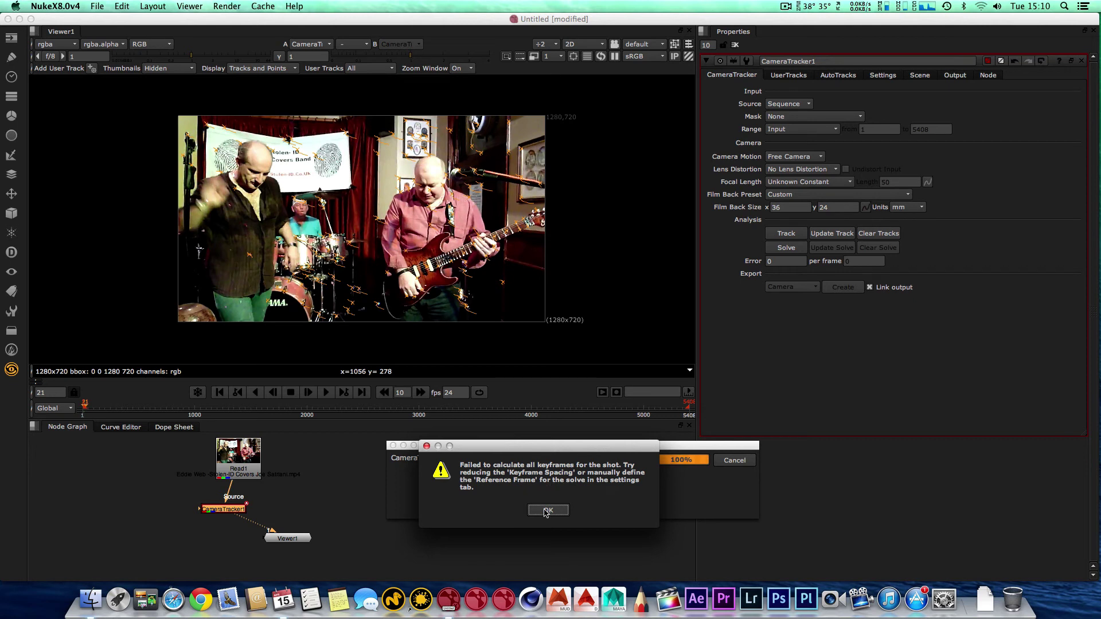
{"action": "left_click", "coordinate": [547, 511]}
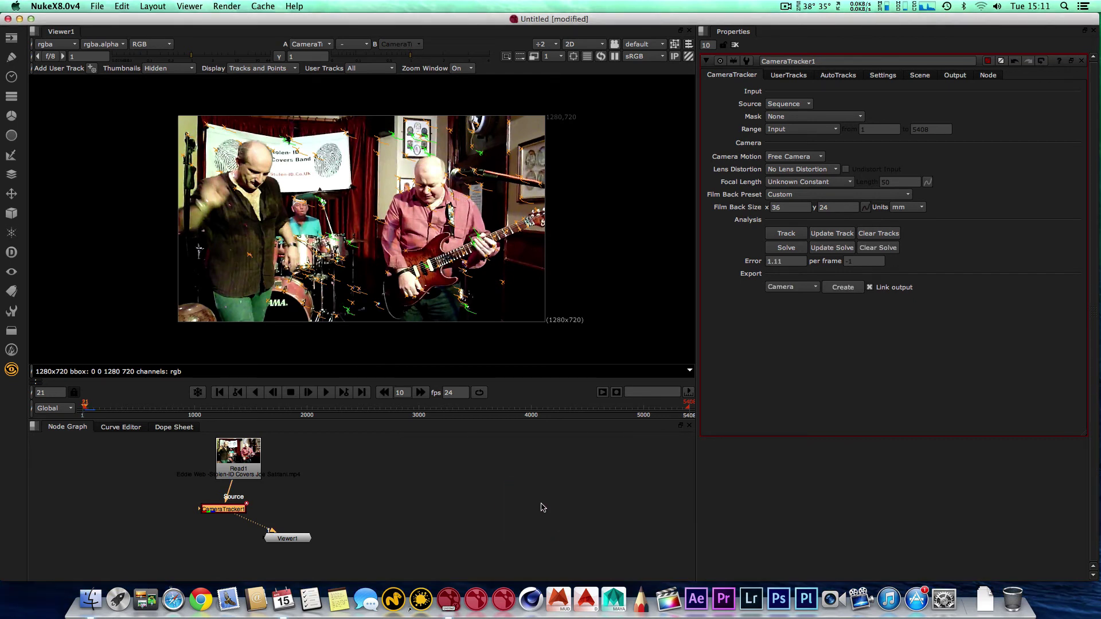
{"action": "scroll", "coordinate": [454, 321], "scroll_direction": "down", "scroll_amount": 1}
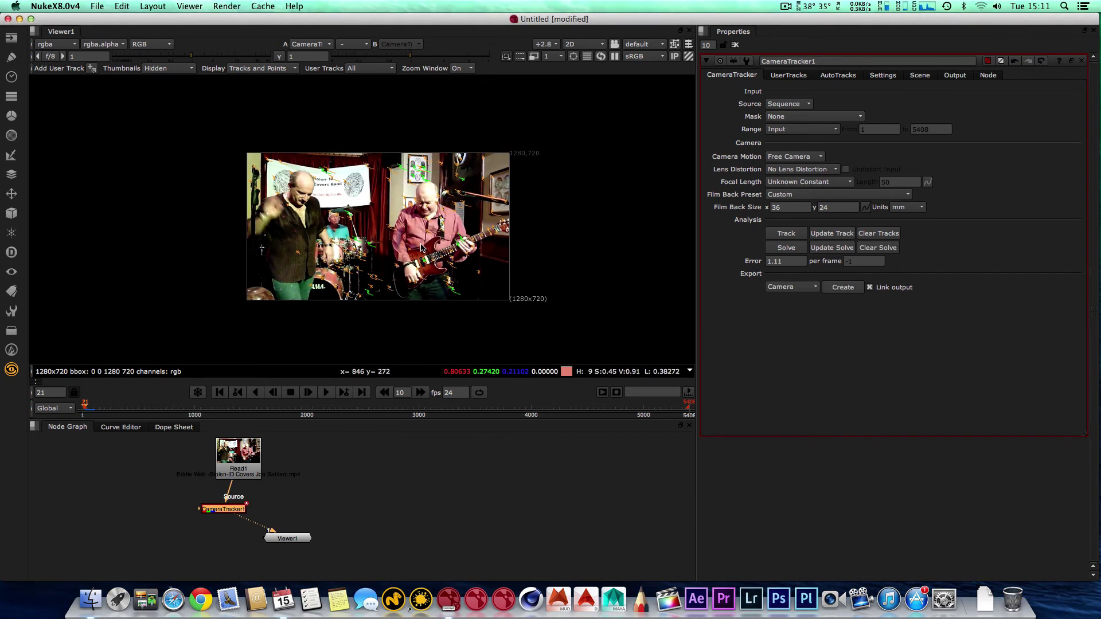
{"action": "scroll", "coordinate": [421, 248], "scroll_direction": "up", "scroll_amount": 3}
{"action": "scroll", "coordinate": [421, 247], "scroll_direction": "up", "scroll_amount": 2}
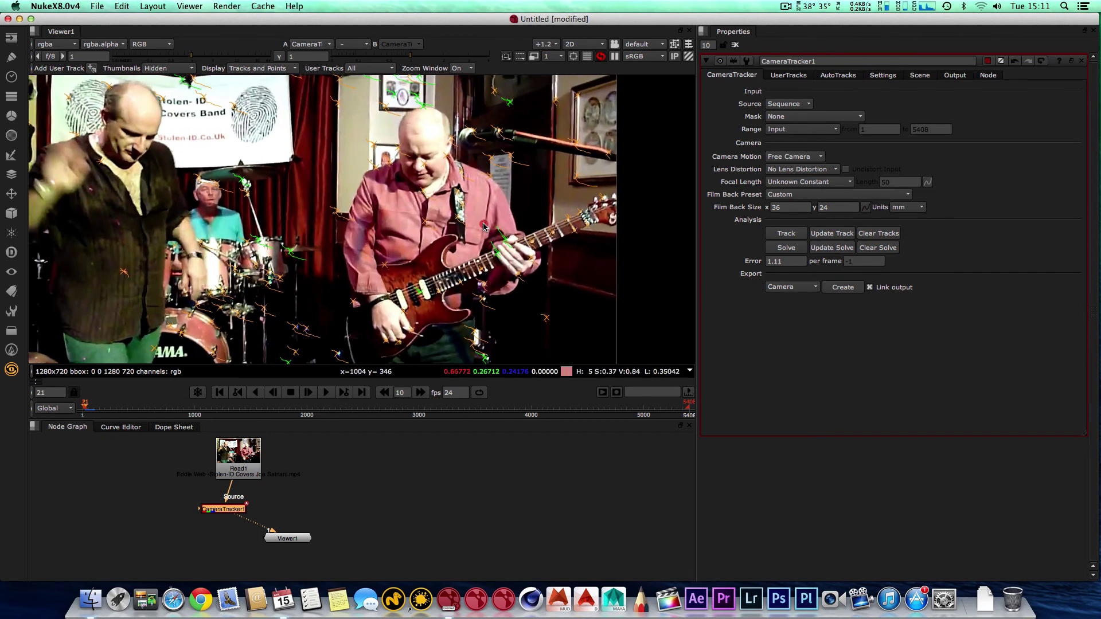
{"action": "scroll", "coordinate": [482, 232], "scroll_direction": "up", "scroll_amount": 1}
{"action": "scroll", "coordinate": [476, 207], "scroll_direction": "down", "scroll_amount": 1}
{"action": "scroll", "coordinate": [473, 187], "scroll_direction": "up", "scroll_amount": 1}
{"action": "scroll", "coordinate": [479, 184], "scroll_direction": "down", "scroll_amount": 2}
{"action": "scroll", "coordinate": [466, 153], "scroll_direction": "up", "scroll_amount": 1}
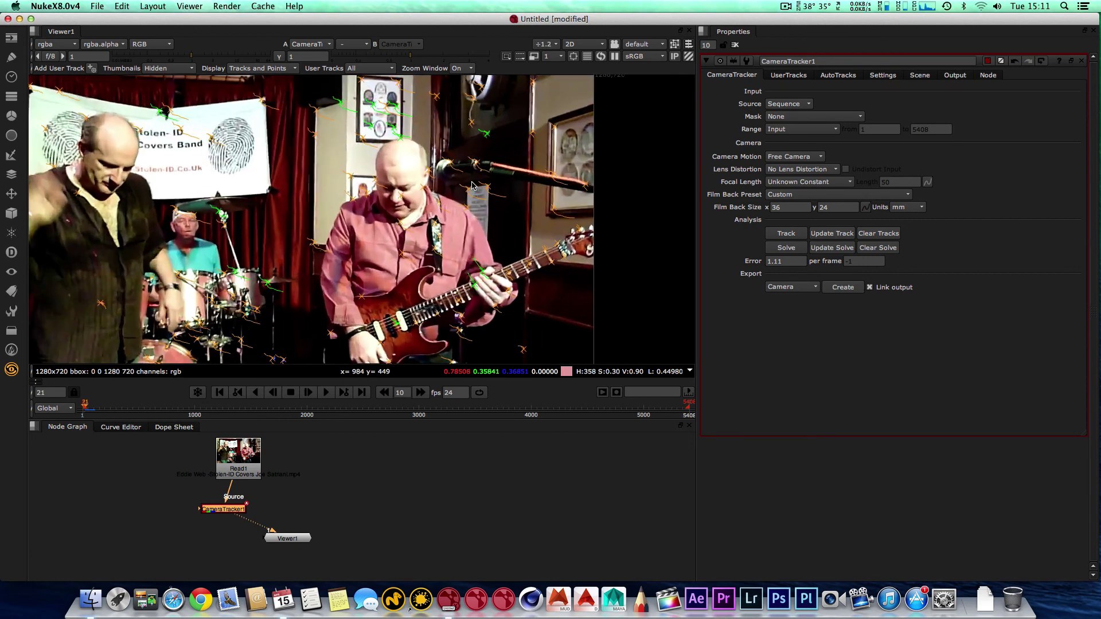
{"action": "middle_click_drag", "start_coordinate": [466, 153], "coordinate": [476, 175]}
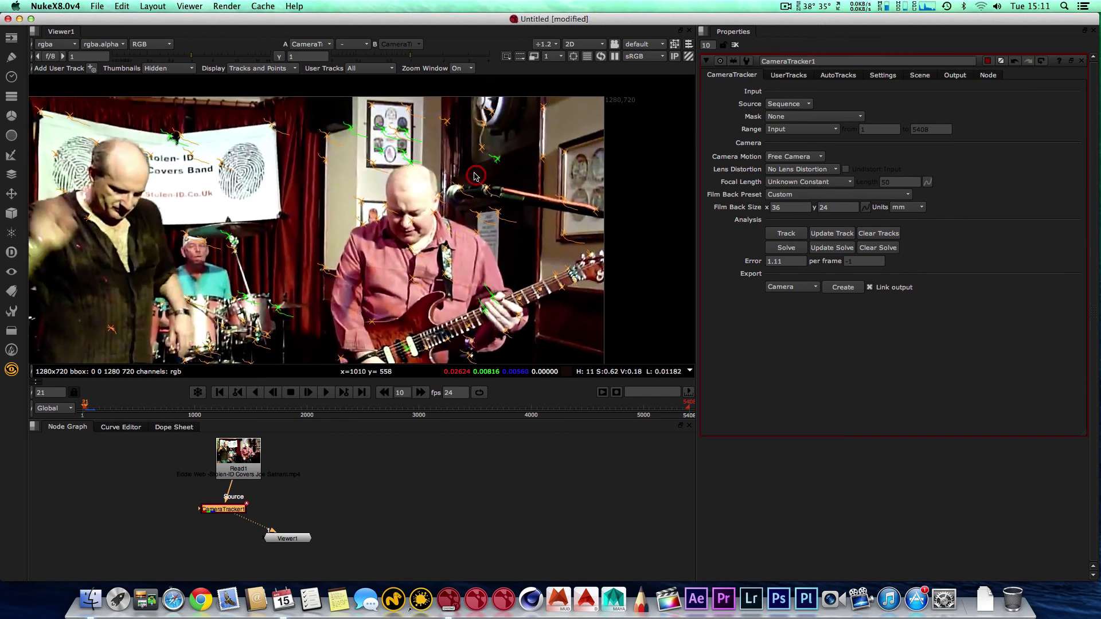
{"action": "right_click", "coordinate": [387, 139]}
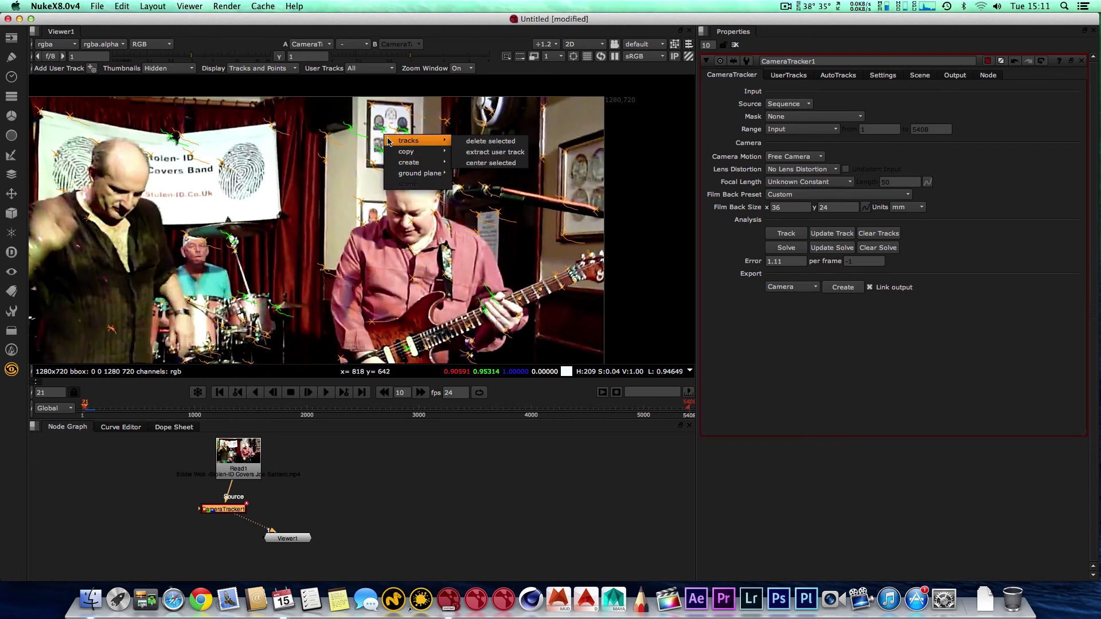
{"action": "left_click", "coordinate": [327, 140]}
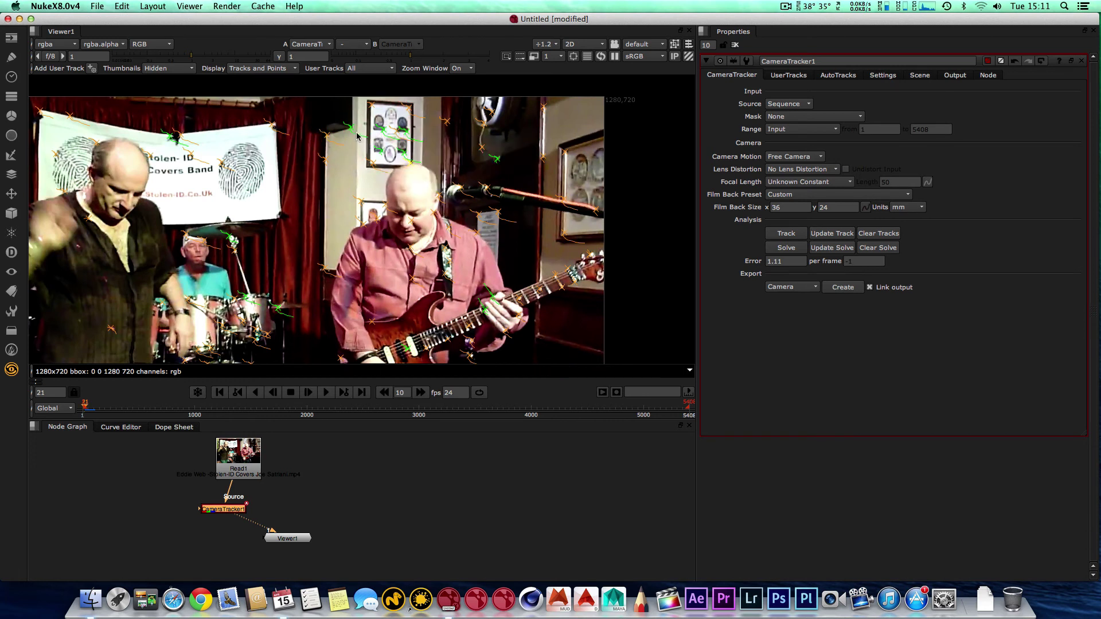
{"action": "mouse_move", "coordinate": [354, 131]}
{"action": "mouse_move", "coordinate": [324, 162]}
{"action": "right_click", "coordinate": [324, 163]}
{"action": "mouse_move", "coordinate": [335, 170]}
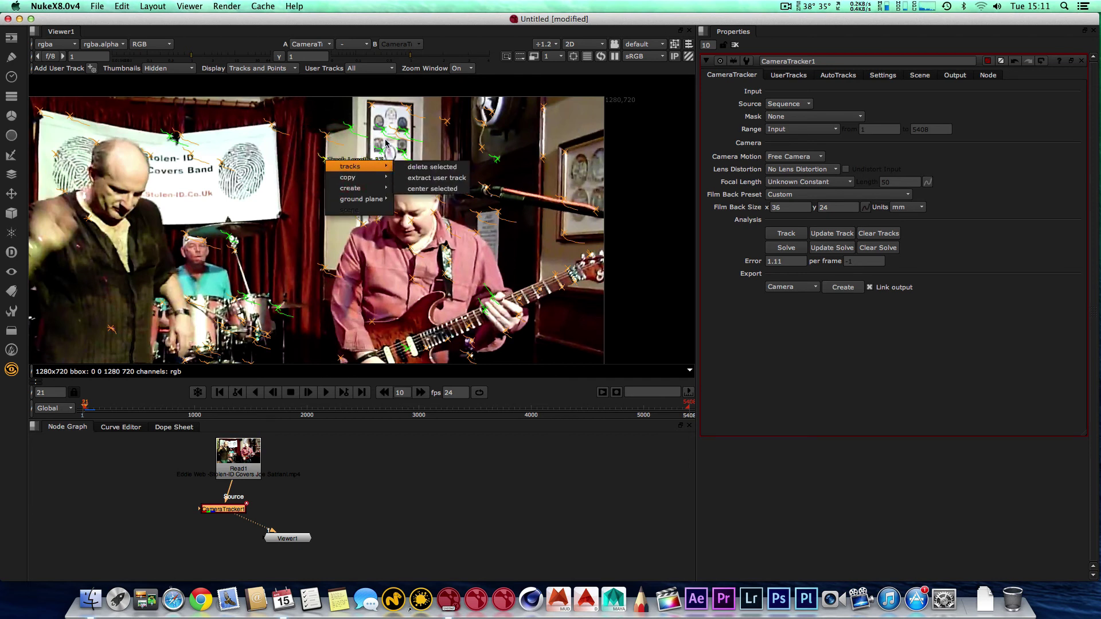
{"action": "left_click", "coordinate": [350, 132]}
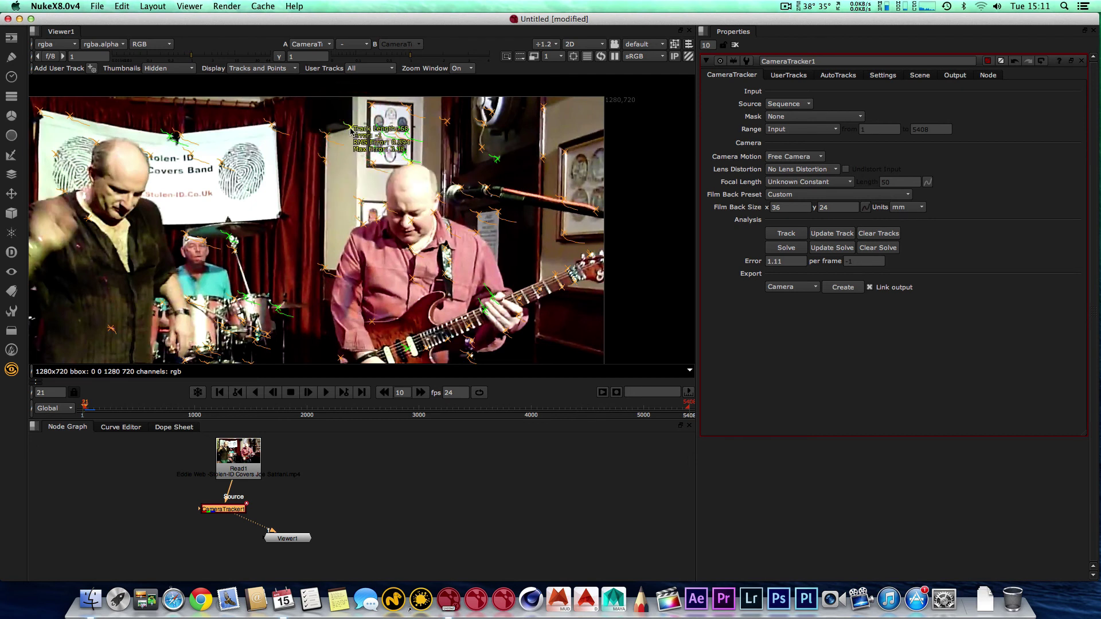
{"action": "right_click", "coordinate": [352, 130]}
{"action": "mouse_move", "coordinate": [356, 135]}
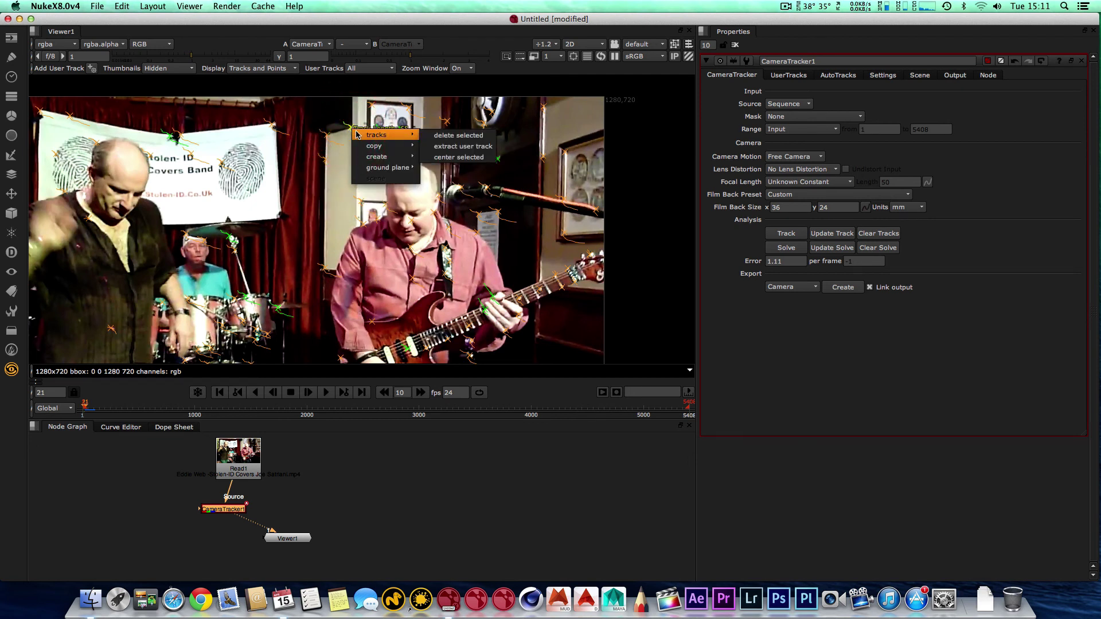
{"action": "left_click", "coordinate": [437, 136]}
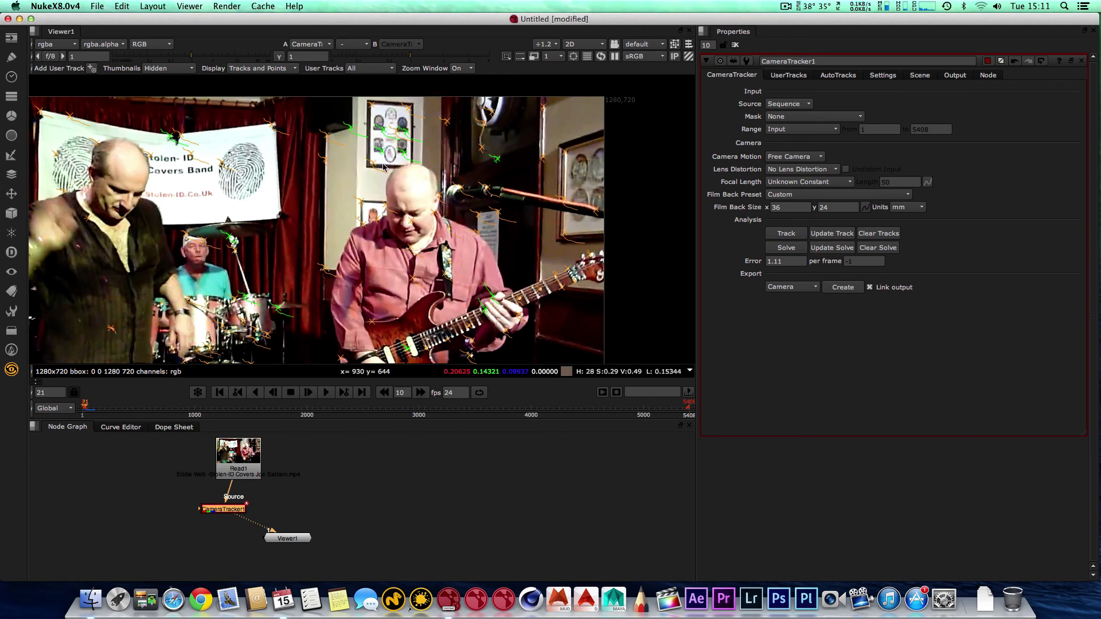
{"action": "middle_click_drag", "start_coordinate": [389, 190], "coordinate": [438, 117]}
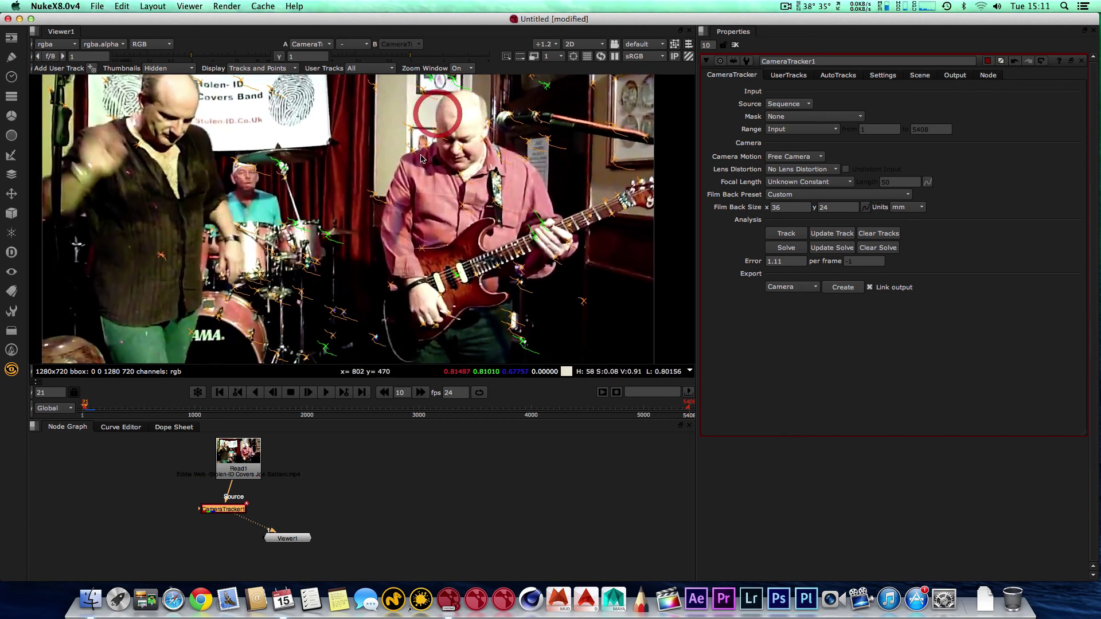
{"action": "middle_click_drag", "start_coordinate": [396, 237], "coordinate": [400, 260]}
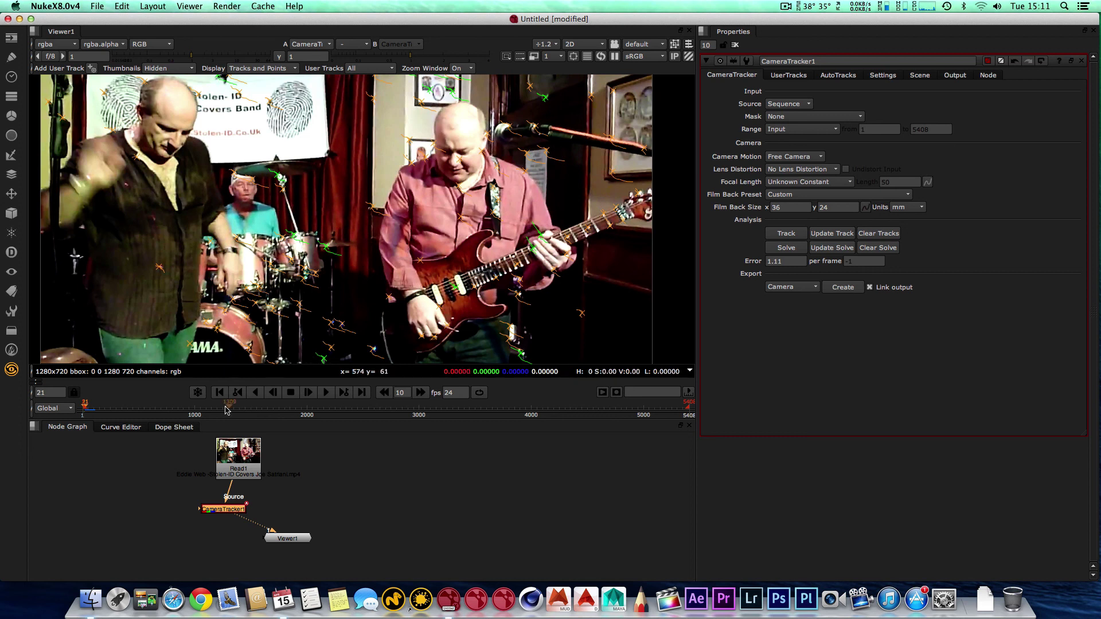
Arrange Read1, CameraTracker1 and Viewer1 into one vertical column in the node graph.
{"action": "left_click_drag", "start_coordinate": [234, 513], "coordinate": [324, 503]}
{"action": "left_click_drag", "start_coordinate": [287, 539], "coordinate": [274, 545]}
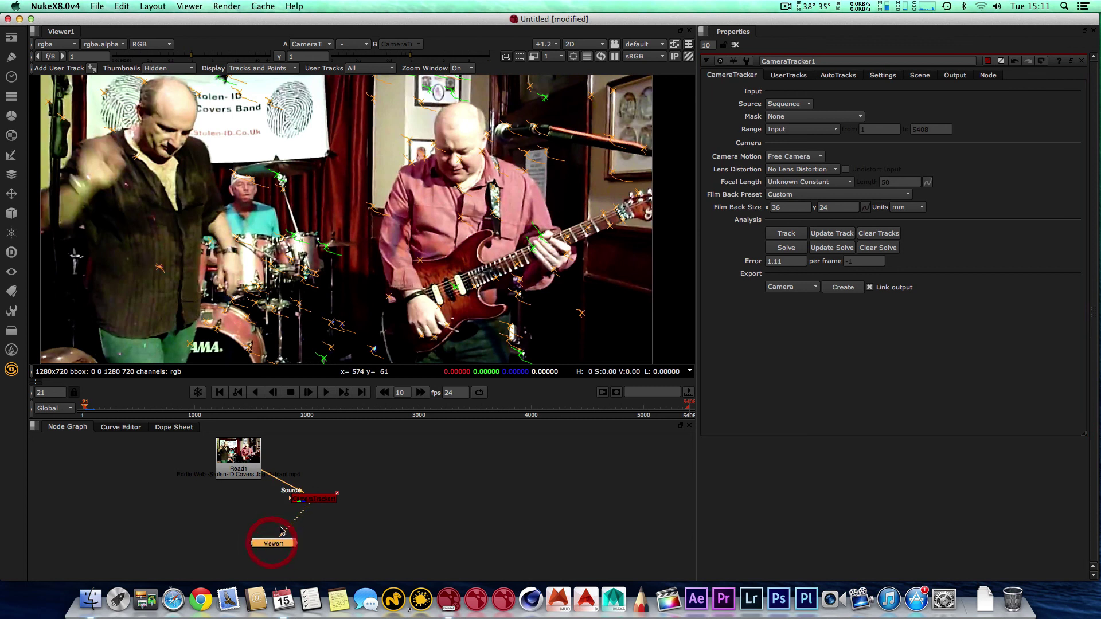
{"action": "left_click_drag", "start_coordinate": [309, 504], "coordinate": [266, 515]}
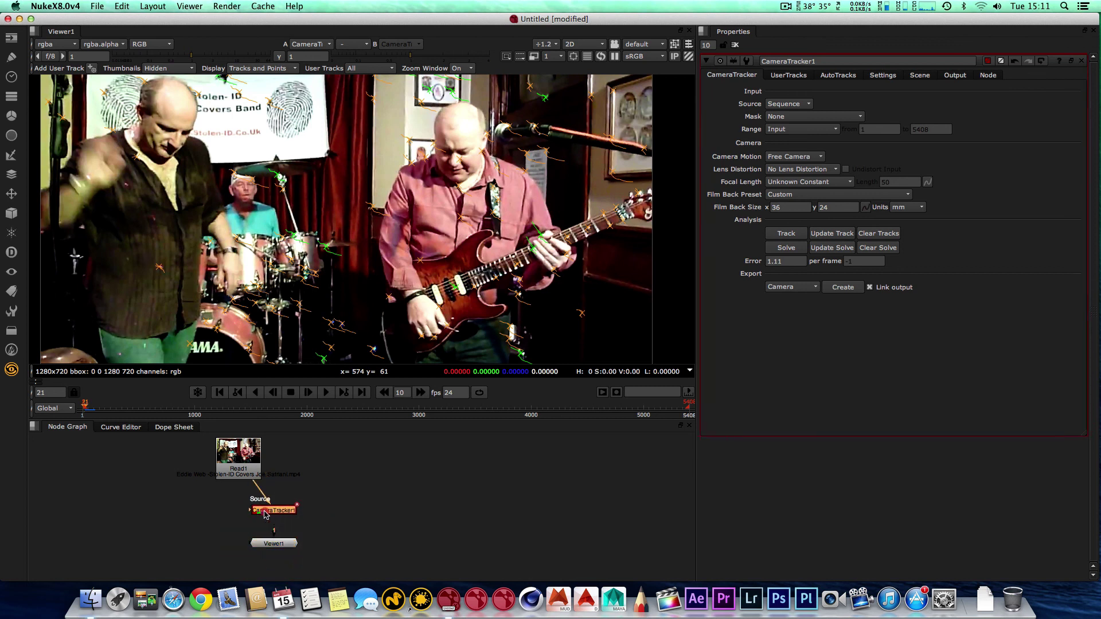
{"action": "left_click", "coordinate": [266, 514]}
{"action": "left_click_drag", "start_coordinate": [265, 513], "coordinate": [253, 507]}
{"action": "left_click", "coordinate": [253, 506]}
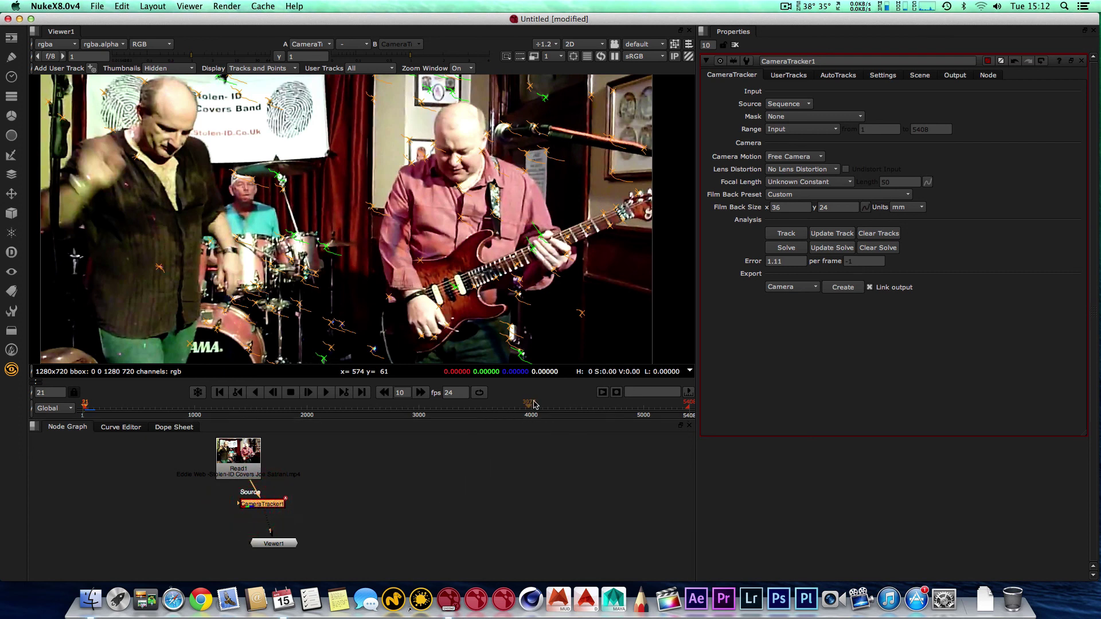